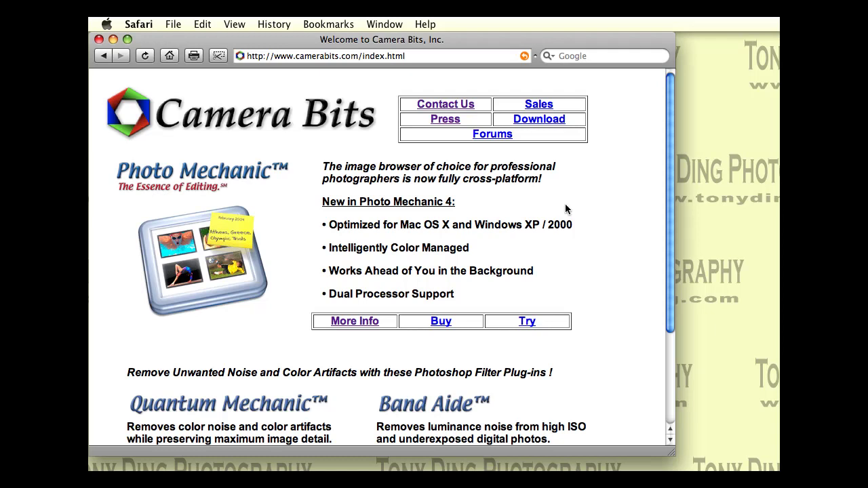
Step: Visit Camera Bits' Contact Us page, then open the Photo Mechanic 4 product page and scroll its features
click(448, 106)
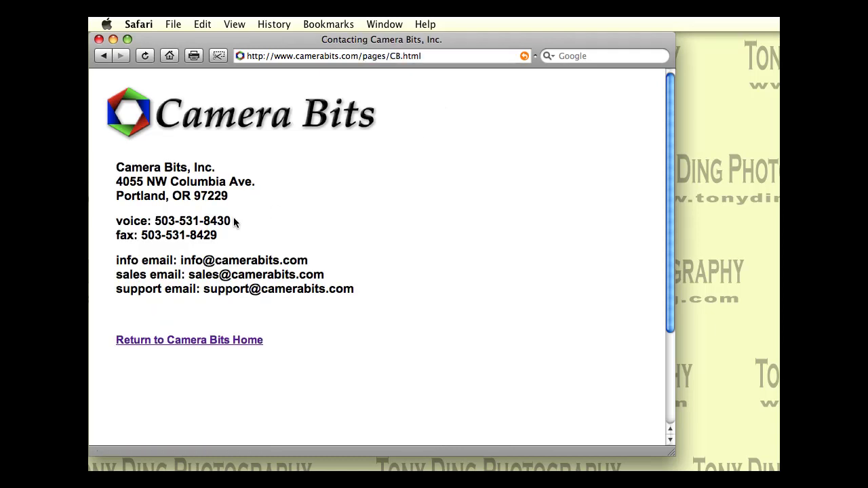
click(214, 341)
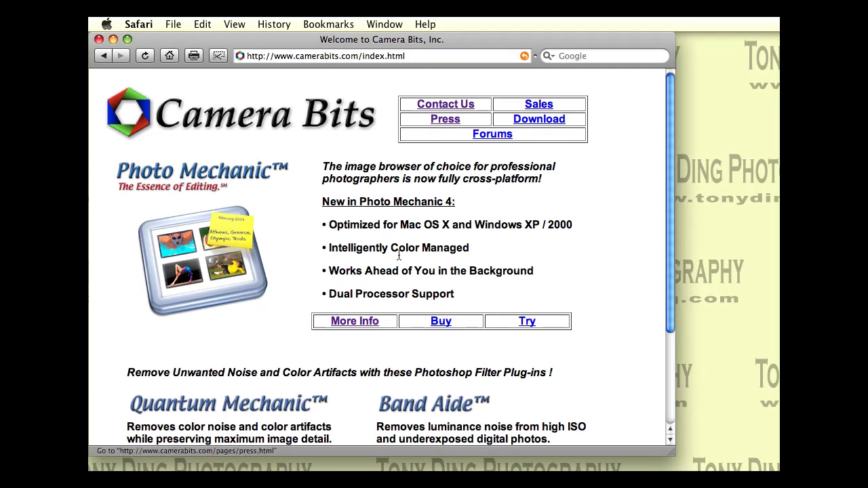
click(369, 320)
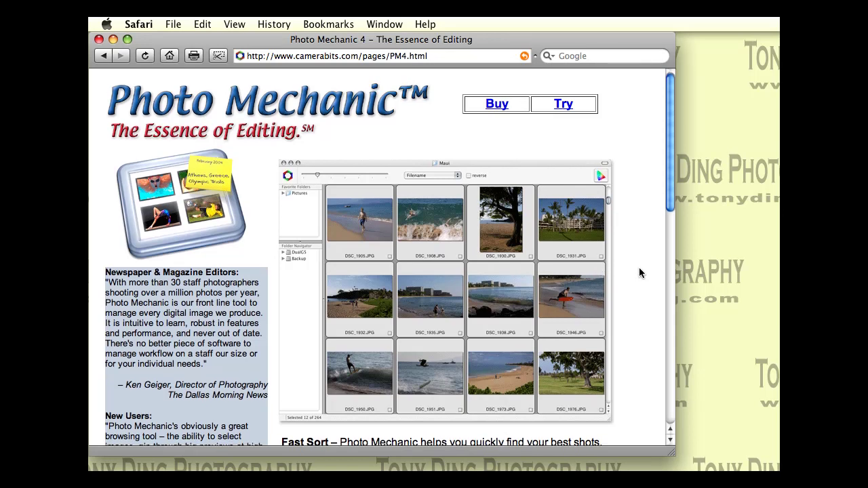
scroll(666, 221, down, 3)
drag(669, 215, 653, 186)
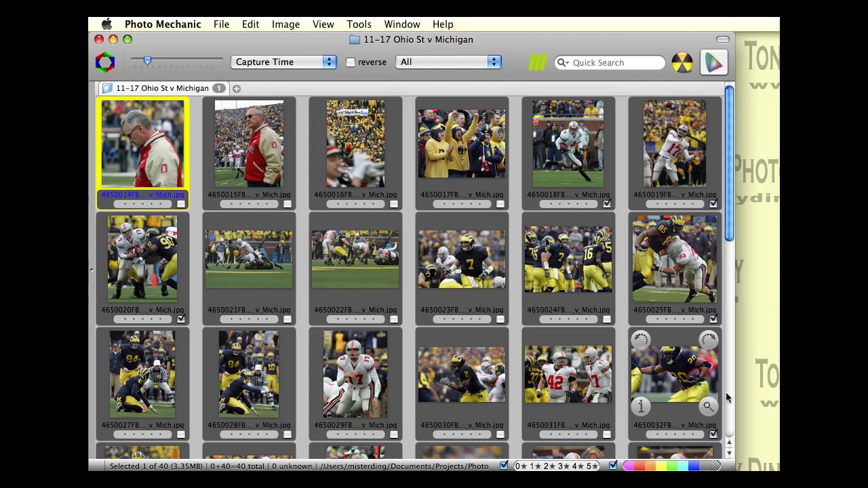
click(356, 261)
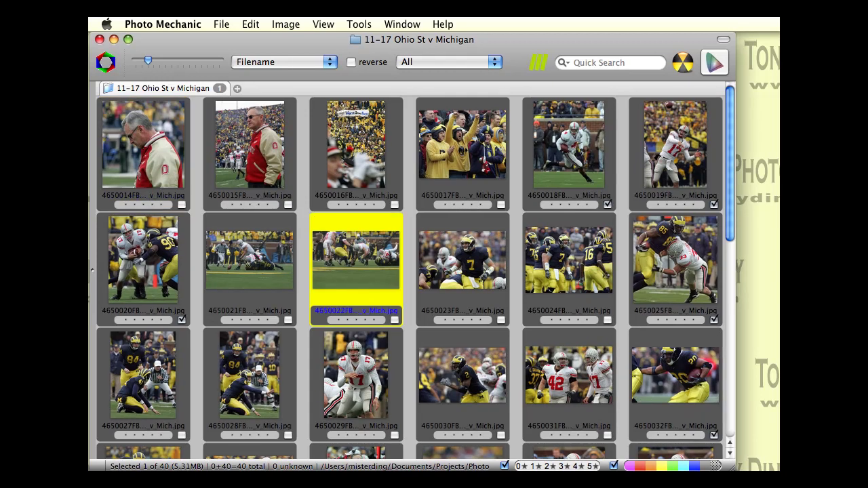
mouse_move(274, 40)
mouse_down()
mouse_move(293, 33)
mouse_move(276, 32)
mouse_move(297, 37)
mouse_move(270, 32)
mouse_up()
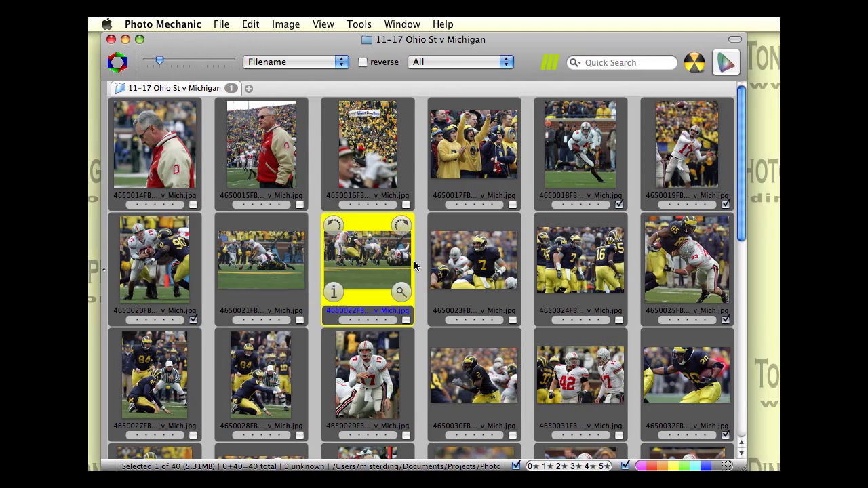
drag(739, 189, 748, 172)
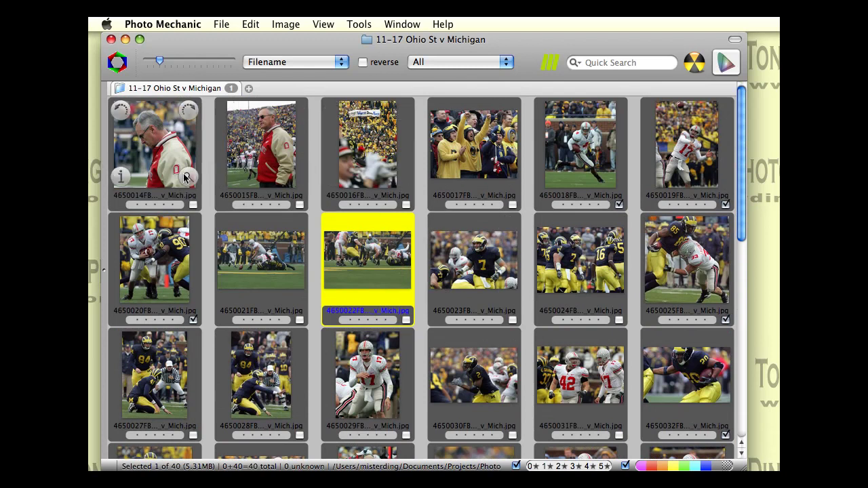
Step: Preview photos 4650014 and 4650015 full-size, then open crowd photo 4650016 in preview
click(185, 178)
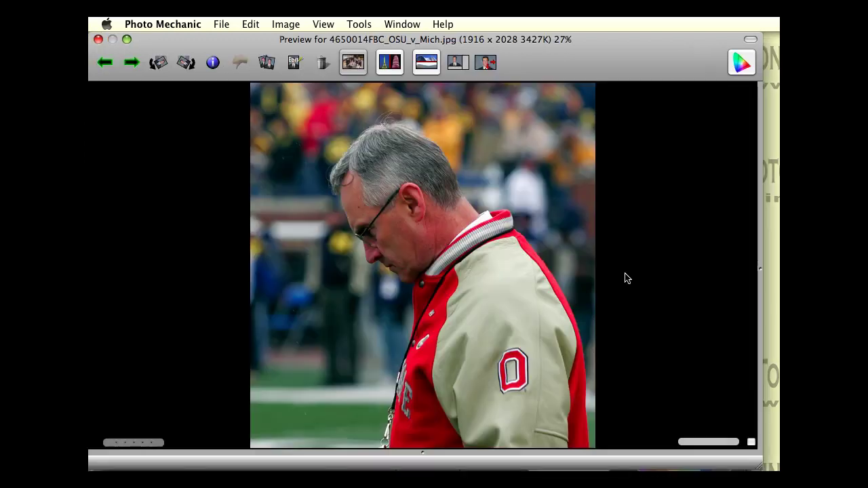
click(98, 39)
click(288, 177)
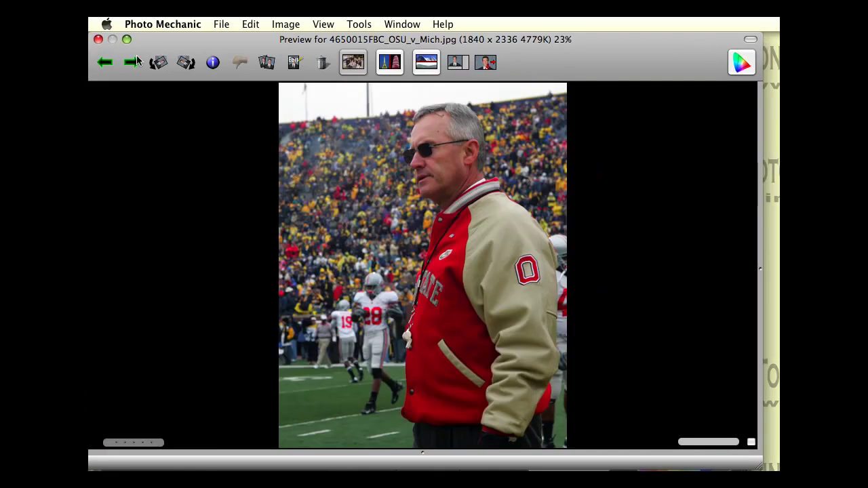
click(98, 40)
click(369, 169)
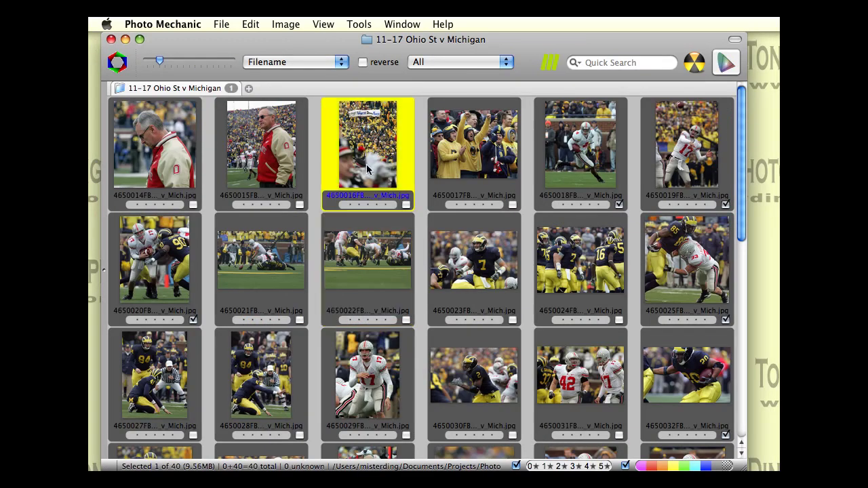
double_click(367, 166)
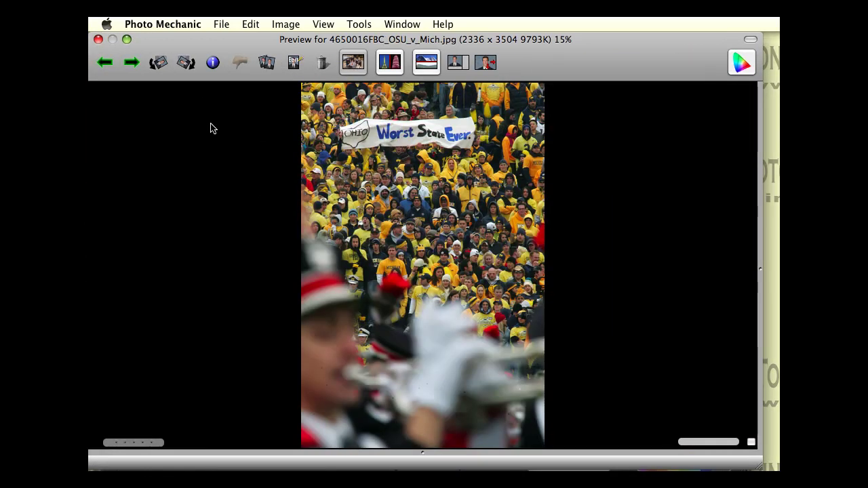
Step: Step through the previews with the arrow keys to the huddle photo 4650024
key(Right)
key(Right)
key(Right)
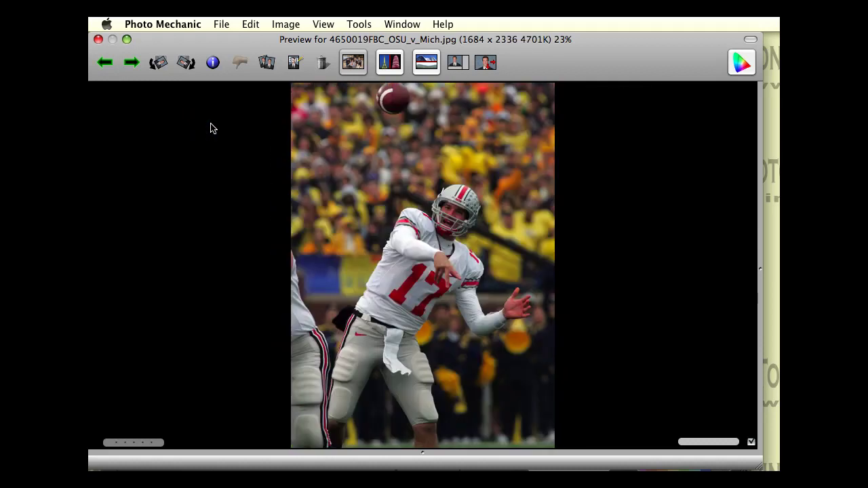
key(Right)
key(Right)
key(Right)
key(Left)
key(Left)
key(Left)
key(Left)
key(Right)
key(Right)
key(Right)
key(Right)
key(Right)
key(Right)
Step: Flip between nearby photos, then rotate the huddle photo 90 degrees and back upright
key(Left)
key(Left)
key(Left)
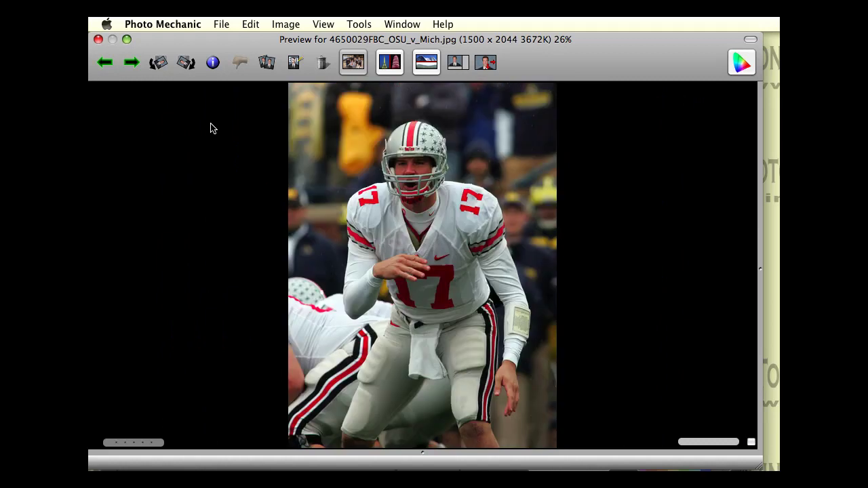
key(Right)
key(Right)
key(Right)
key(Left)
key(Left)
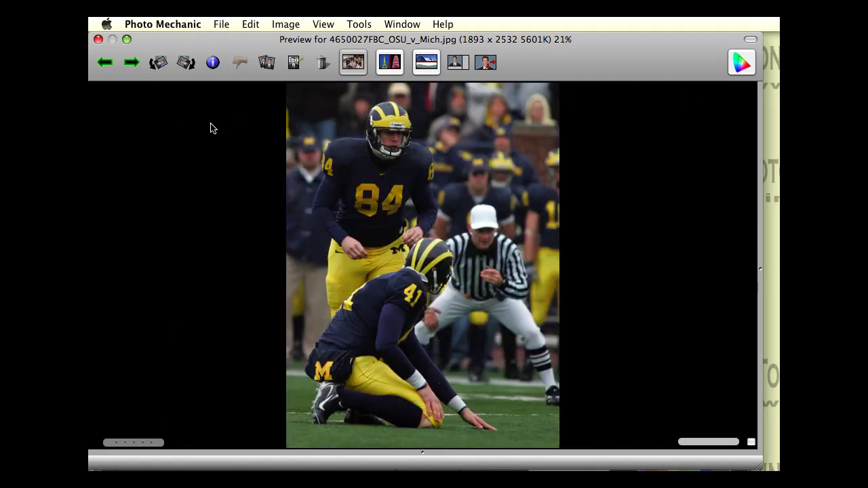
key(Right)
key(Right)
key(Right)
key(Left)
key(Right)
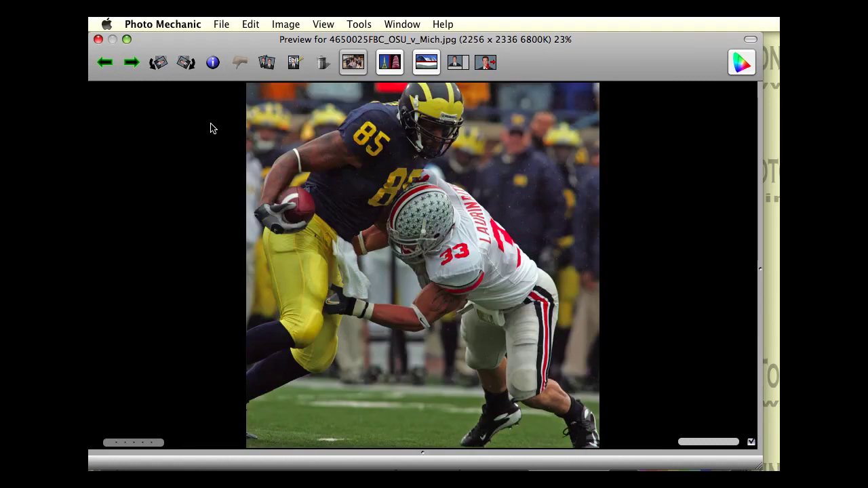
key(Left)
key(Left)
key(Left)
key(Right)
key(Right)
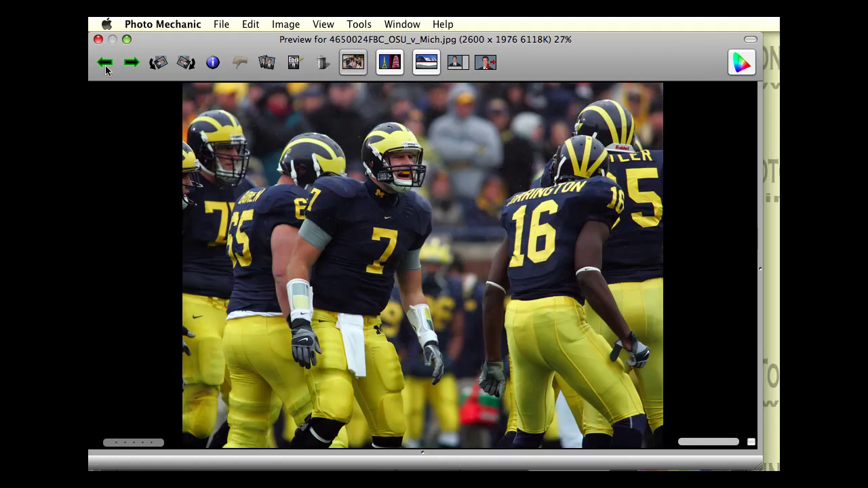
click(184, 65)
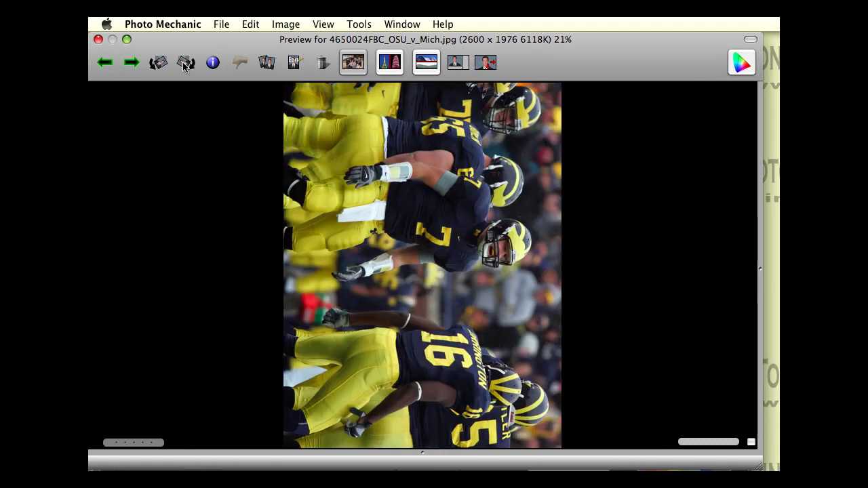
click(156, 64)
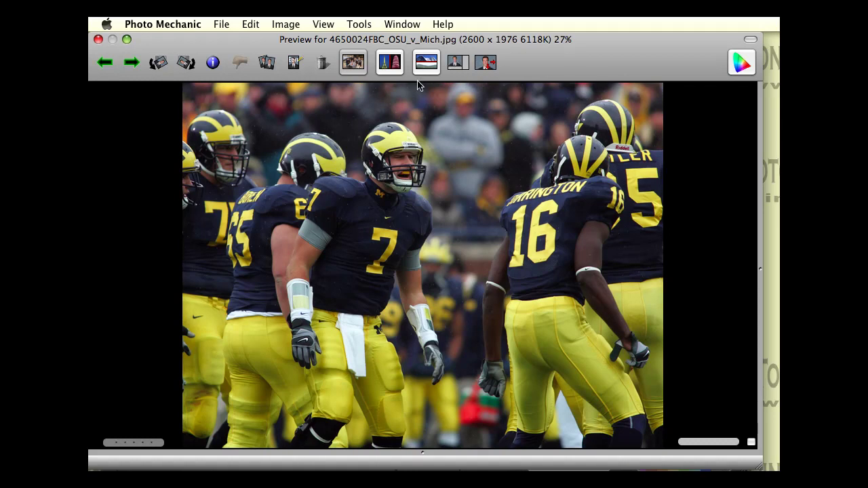
Step: Show the huddle photo's shooting info and filmstrip, reviewing camera model and ISO through ICC Profile
click(457, 67)
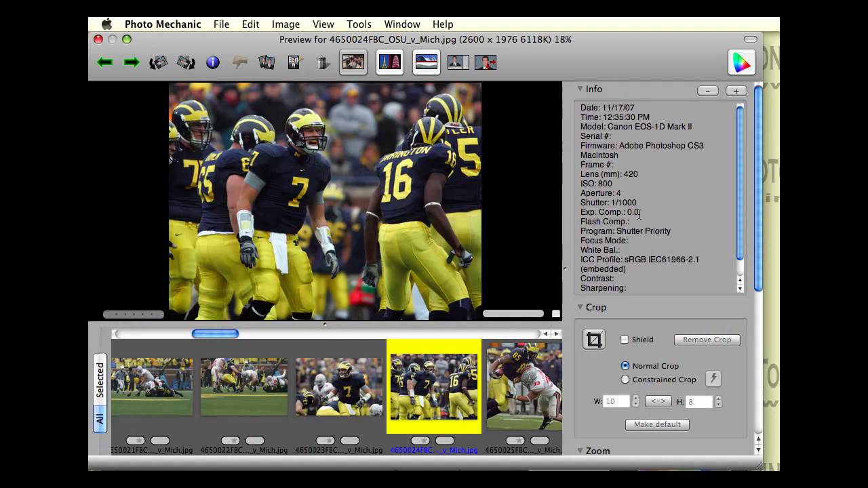
scroll(743, 171, down, 2)
scroll(743, 156, up, 2)
drag(608, 144, 637, 163)
drag(608, 127, 631, 144)
click(629, 185)
drag(578, 180, 633, 260)
click(633, 259)
scroll(744, 226, down, 2)
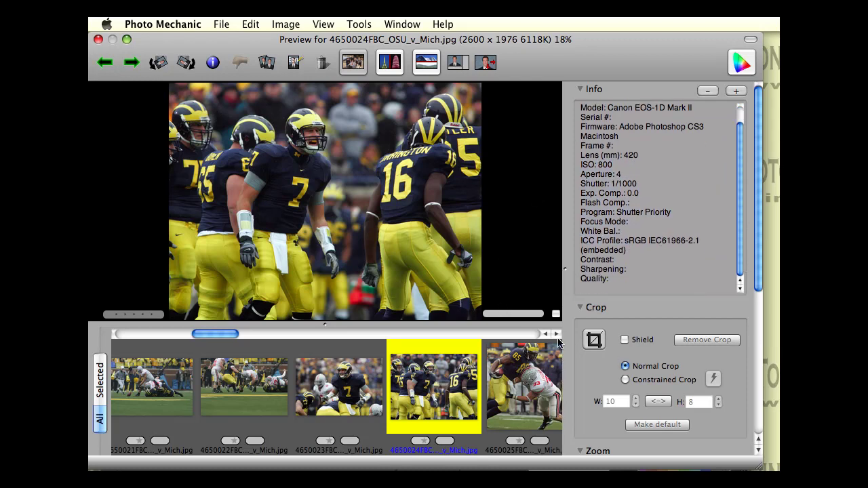
Step: Try a crop box around players #16 and #7, then remove the crop
click(594, 339)
drag(340, 106, 457, 285)
drag(423, 198, 299, 210)
click(694, 339)
Step: Compare the huddle photo side by side with the following photos, side panels hidden
click(396, 65)
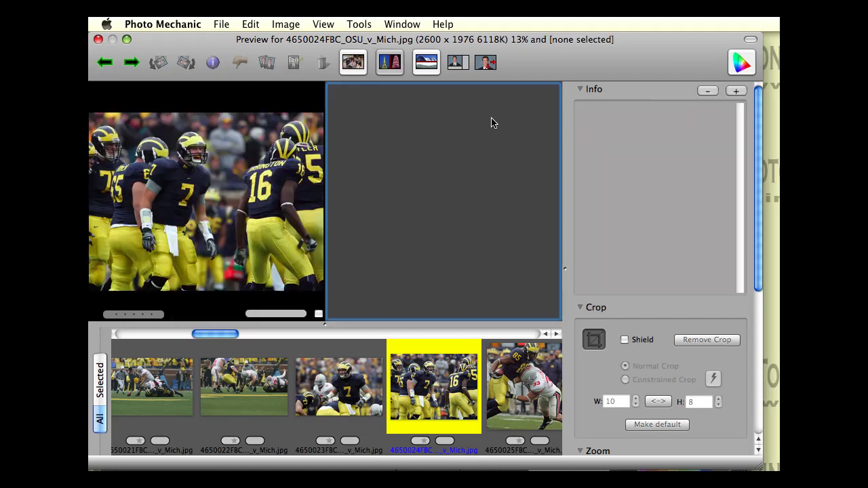
click(485, 63)
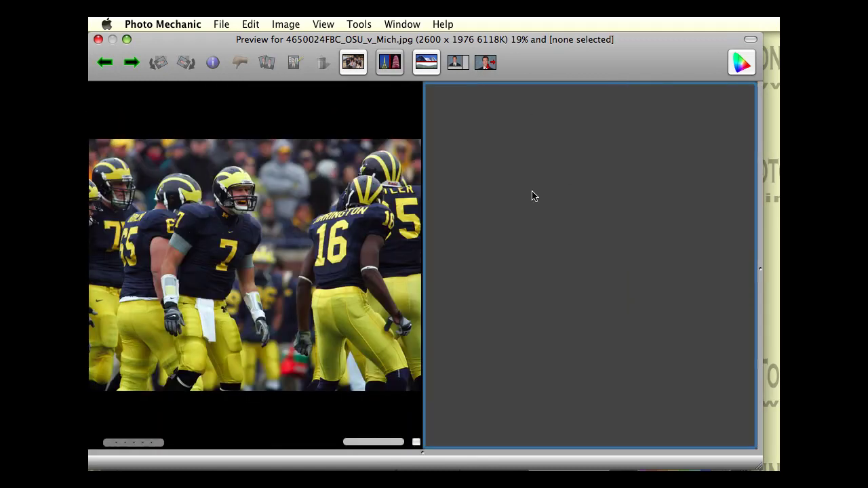
key(Right)
key(Right)
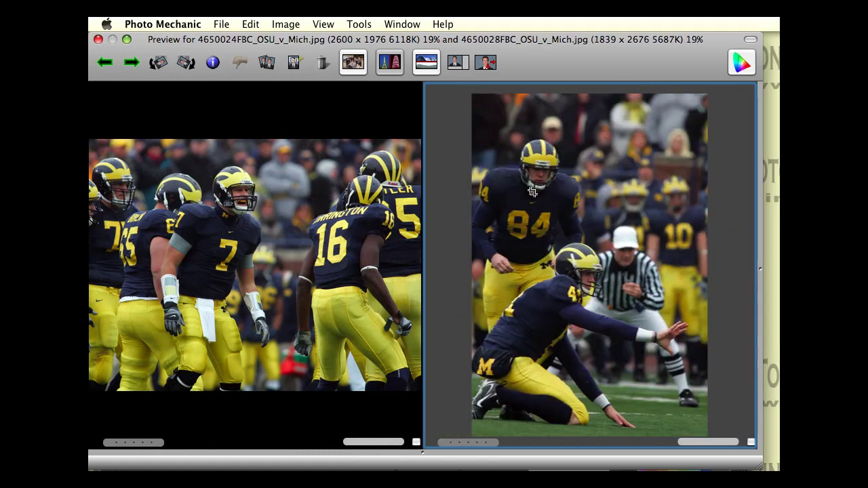
click(395, 128)
click(454, 144)
key(Right)
key(Right)
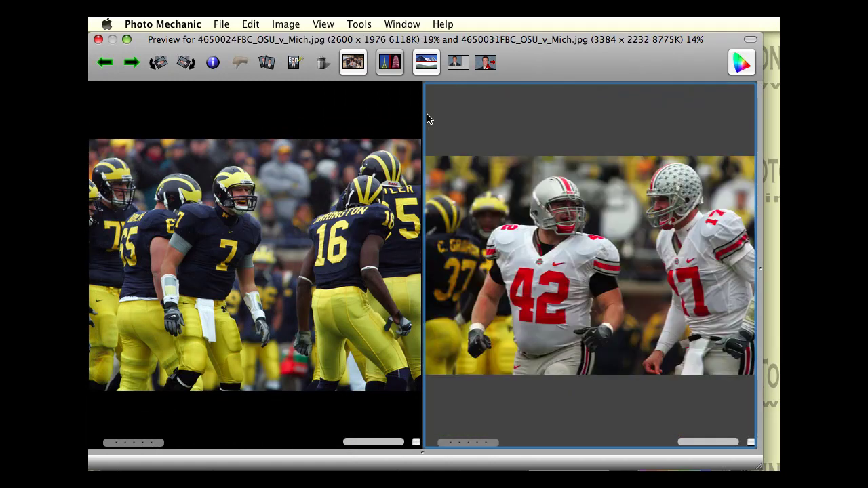
Step: Stack the comparison top and bottom, return to side by side at 4650036, and close it
click(425, 69)
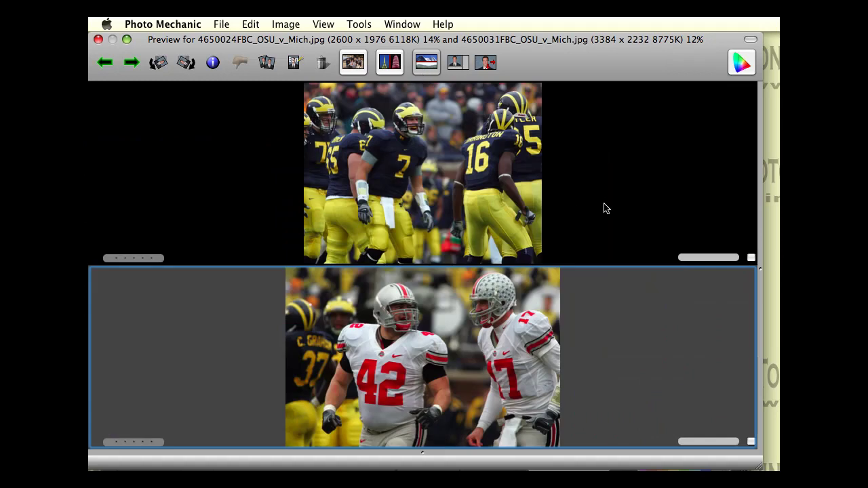
key(Right)
key(Right)
key(Right)
key(Left)
key(Left)
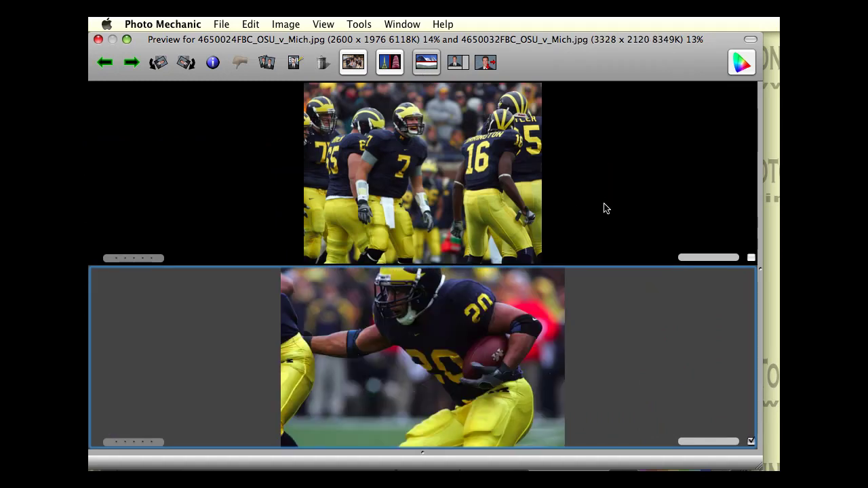
click(392, 66)
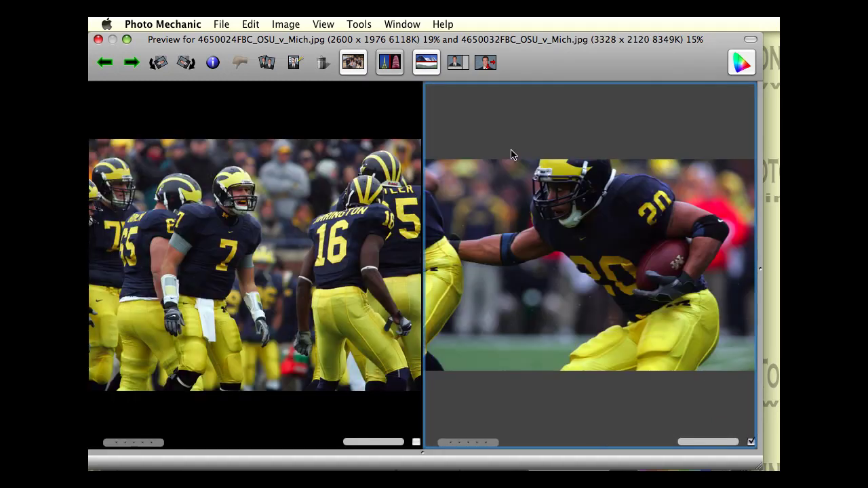
key(Right)
key(Right)
key(Right)
key(Right)
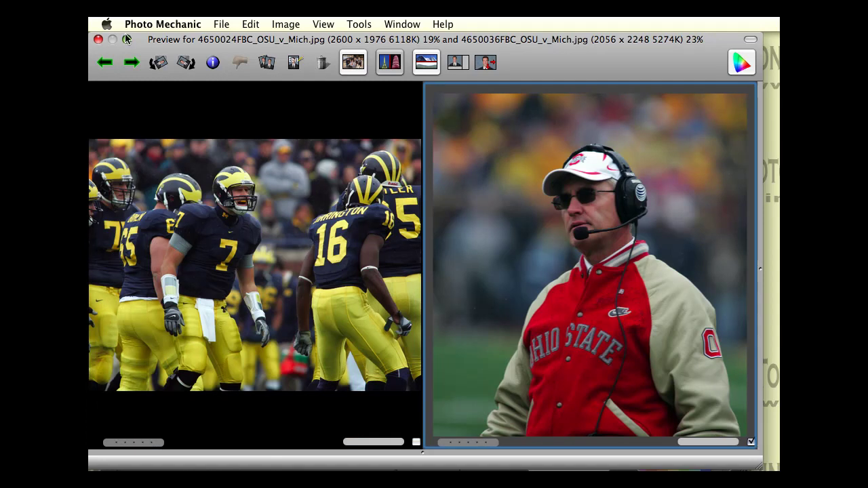
click(98, 40)
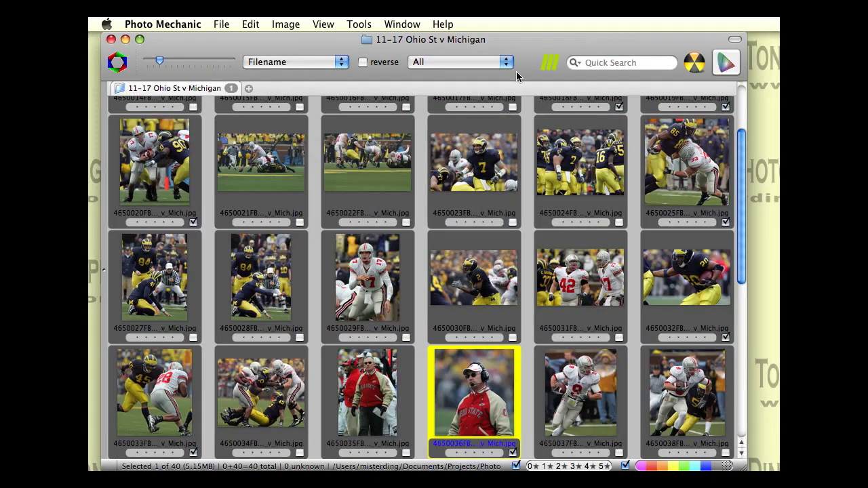
Step: Inspect metadata of photos 4650024 and 4650023 without saving, then open IPTC Info for 4650022
drag(518, 38, 515, 37)
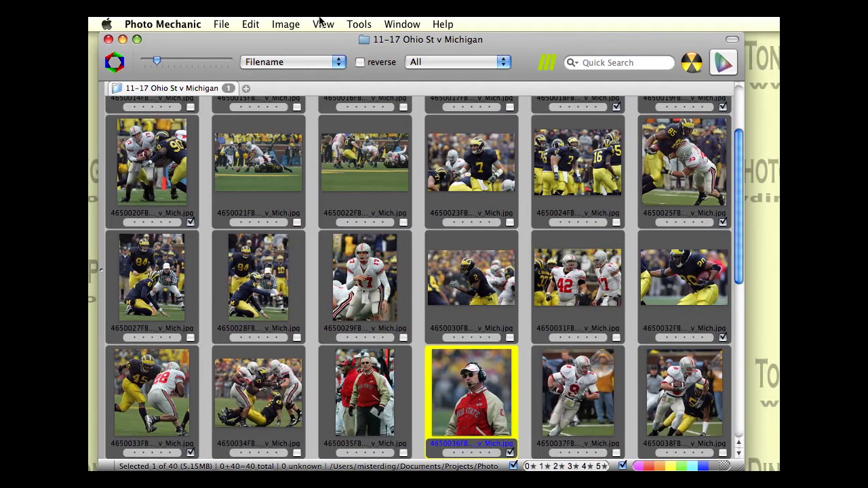
mouse_move(510, 197)
click(442, 297)
click(350, 279)
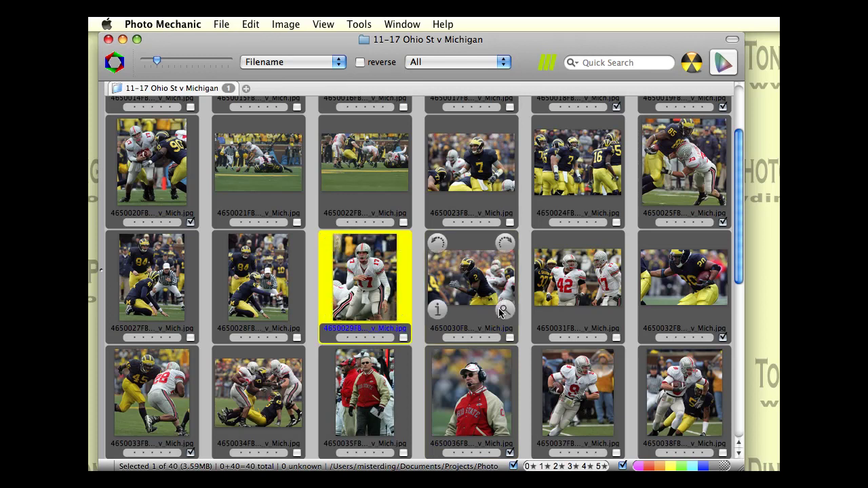
drag(739, 249, 748, 194)
click(582, 271)
click(542, 295)
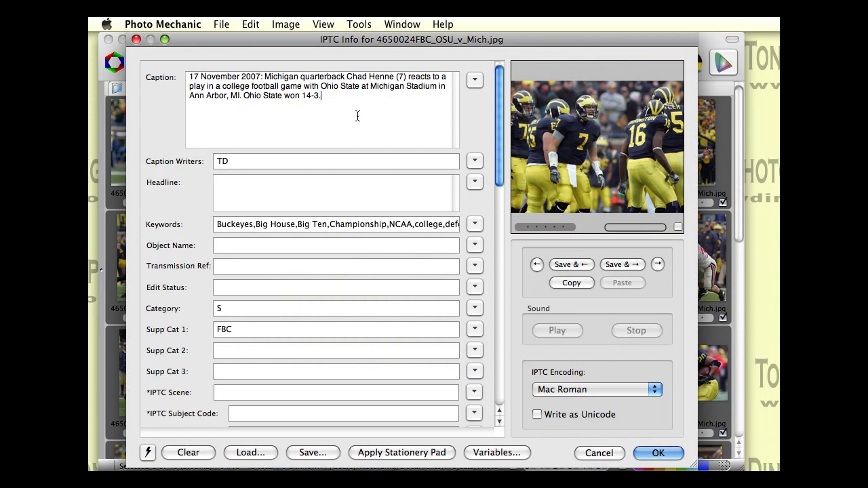
click(599, 453)
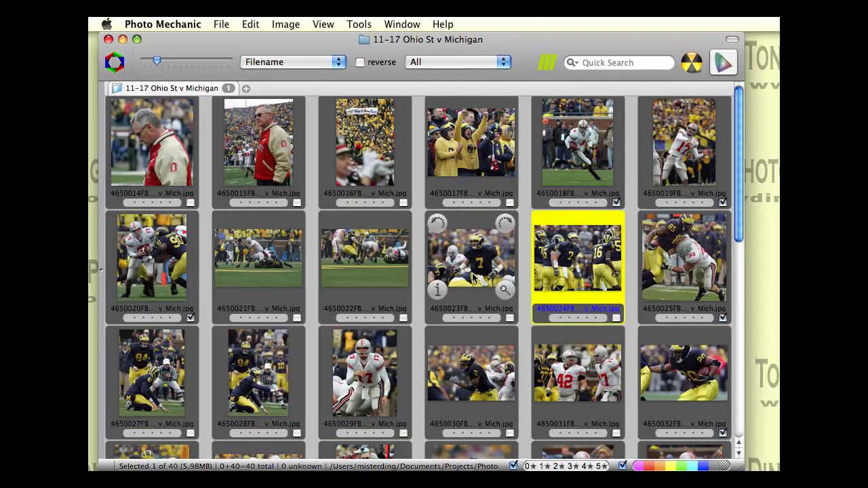
click(441, 291)
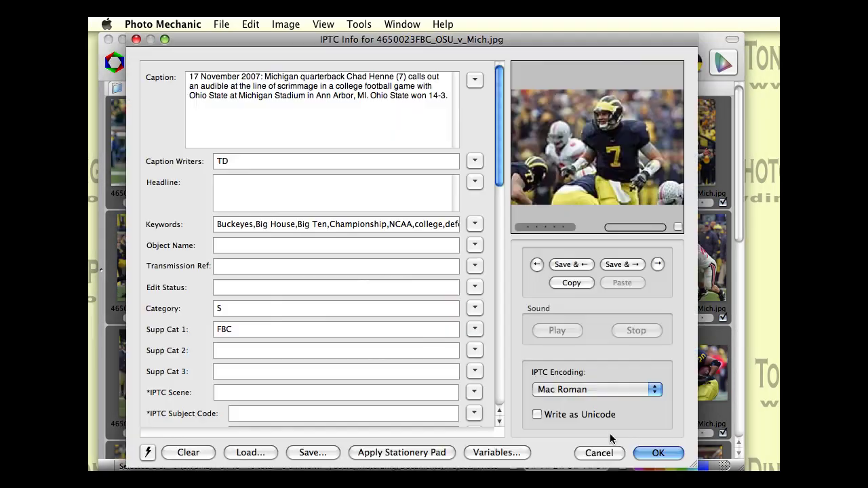
click(600, 452)
click(334, 291)
click(333, 292)
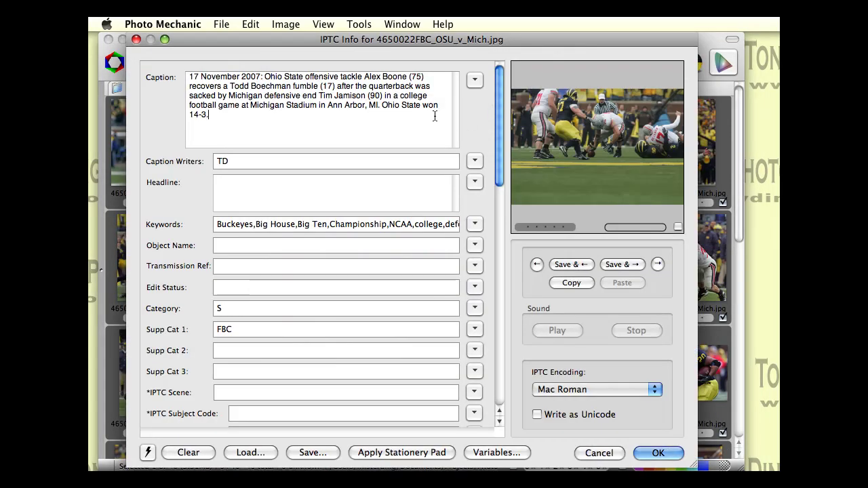
Step: Save each caption with Save & → from 4650022 through 4650032, then close IPTC Info
click(634, 264)
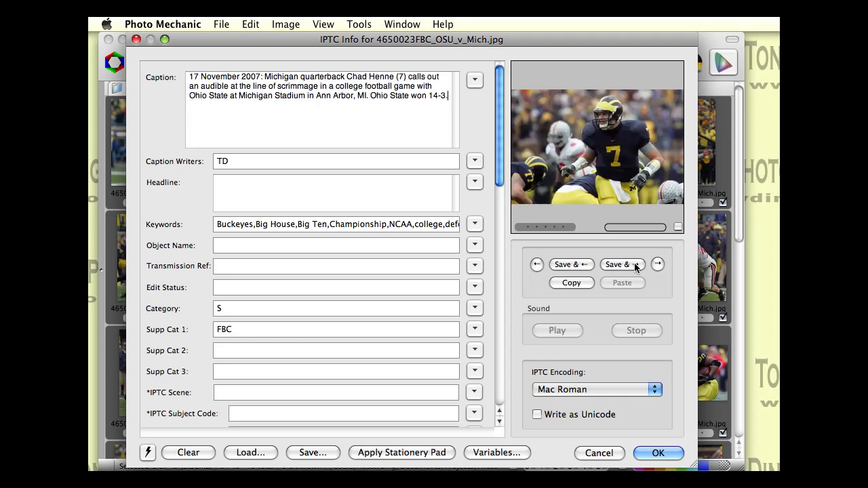
click(634, 265)
click(634, 264)
click(634, 264)
click(633, 264)
click(634, 264)
click(633, 264)
click(634, 264)
click(621, 266)
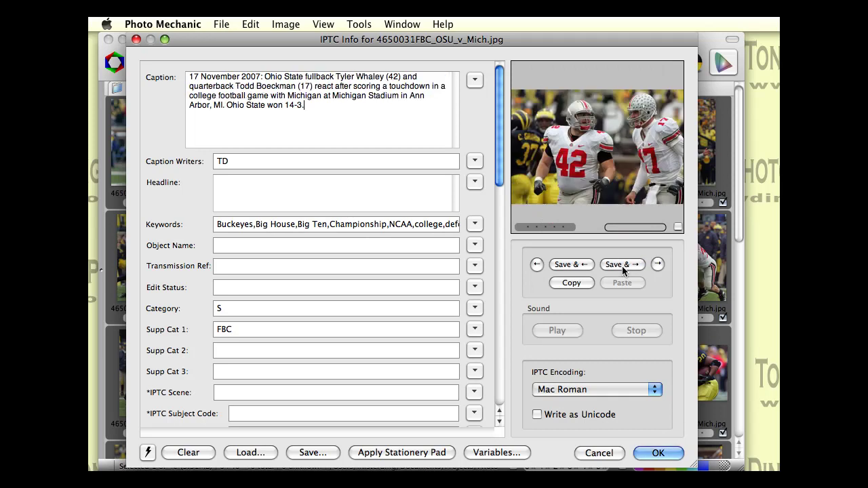
click(622, 265)
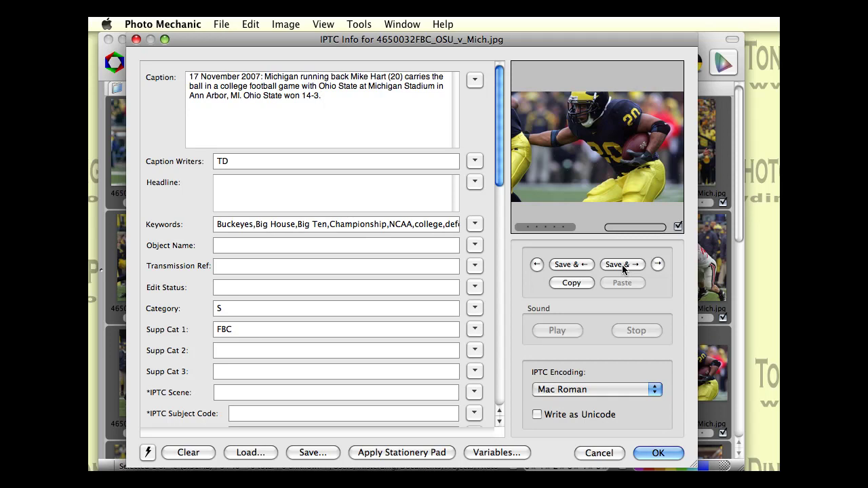
click(621, 264)
click(621, 264)
click(621, 265)
key(Return)
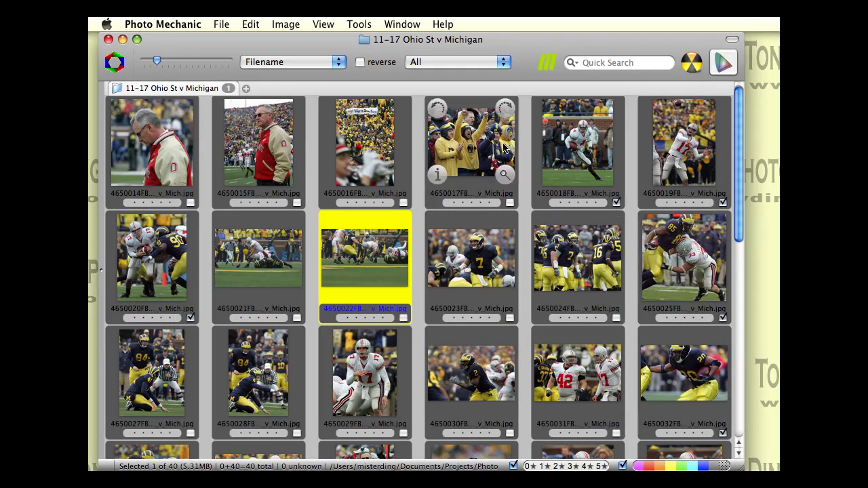
click(366, 146)
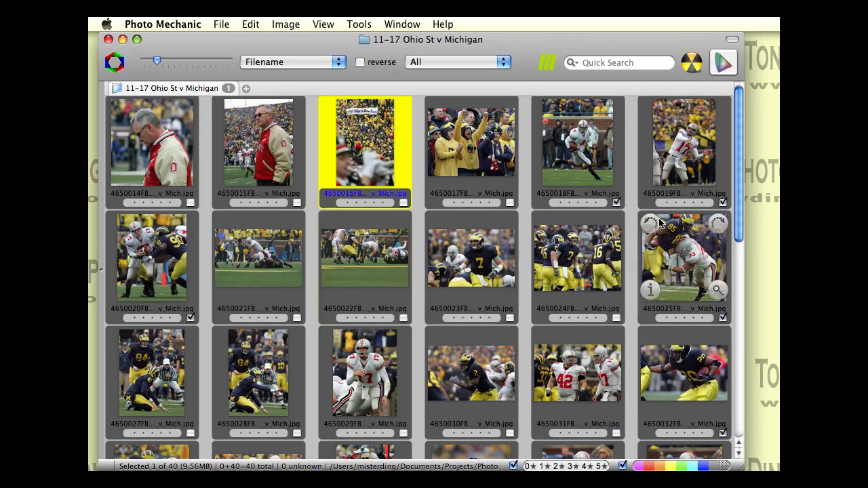
click(283, 61)
click(315, 63)
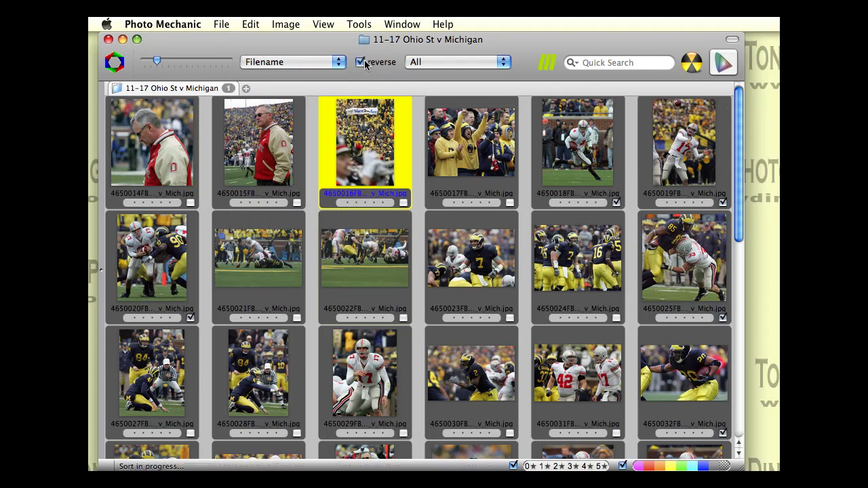
click(359, 61)
click(359, 62)
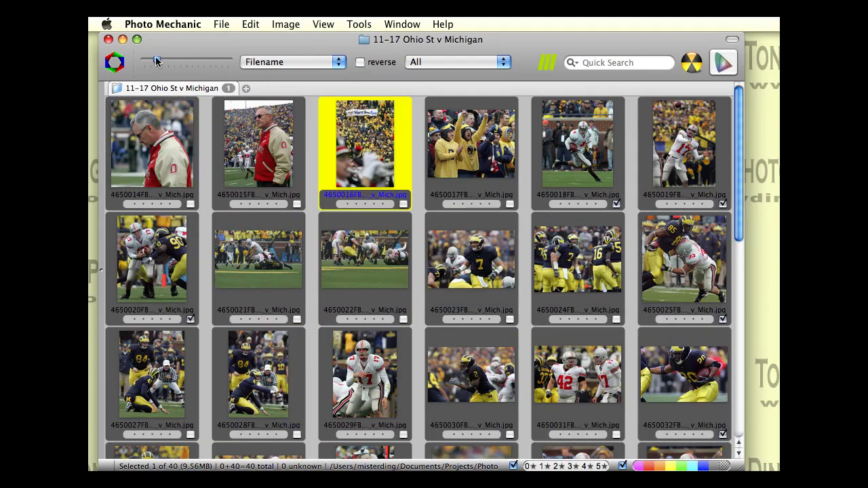
mouse_move(157, 62)
mouse_down()
mouse_move(169, 62)
mouse_move(146, 61)
mouse_move(170, 61)
mouse_up()
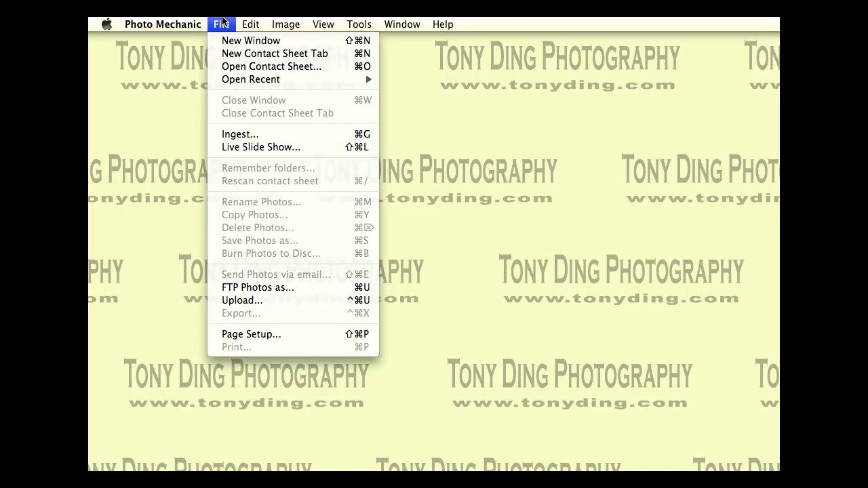
Step: Look through the File and Image menus and choose File > Ingest
mouse_move(293, 23)
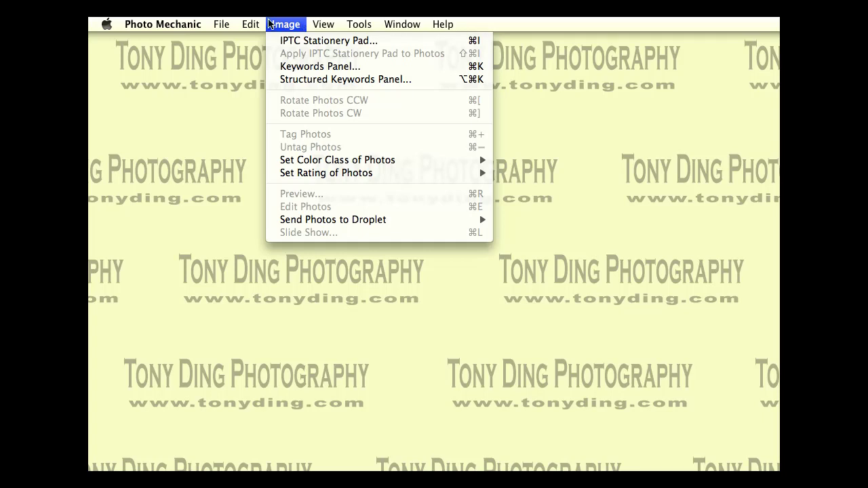
mouse_move(229, 22)
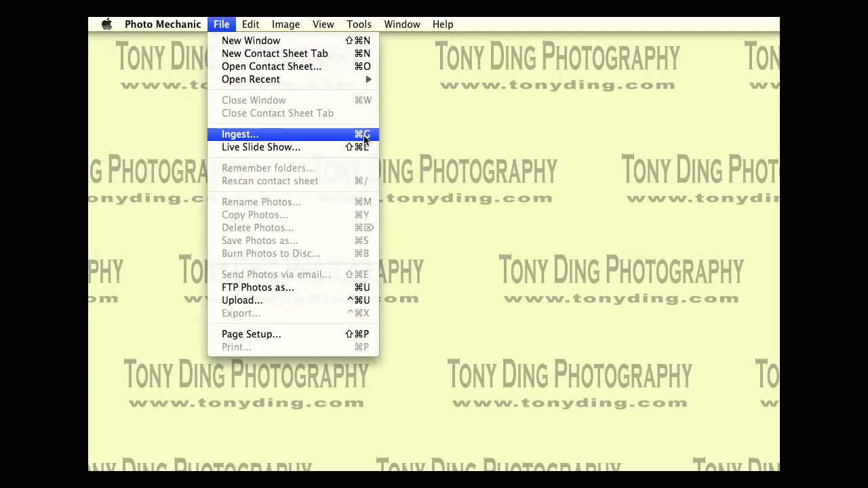
click(299, 139)
Step: Use EOS_DIGITAL as the ingest source, copying photos into a folder named card1
drag(362, 48, 356, 42)
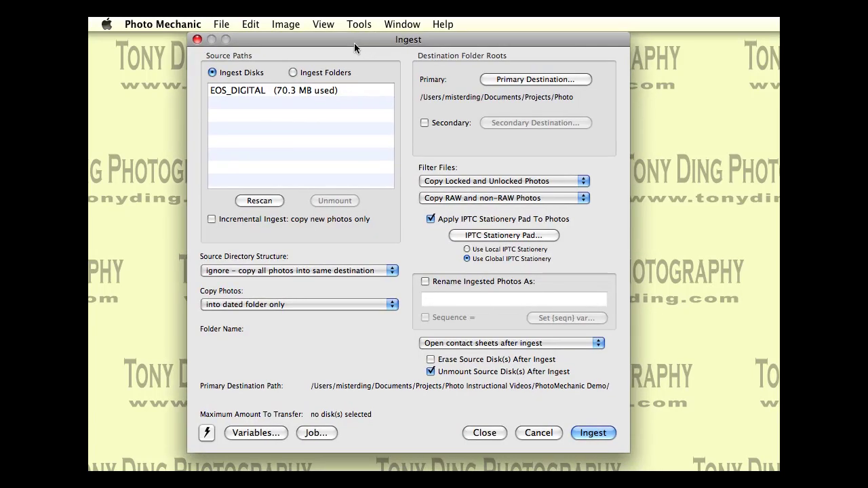
click(276, 89)
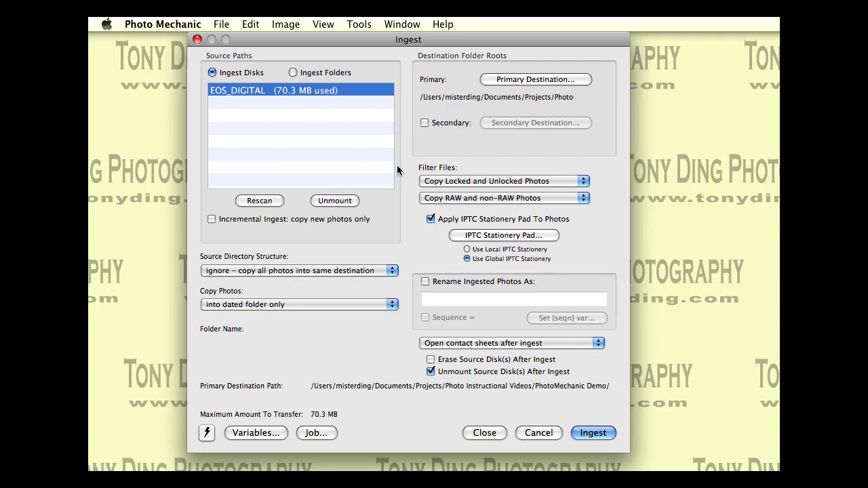
drag(363, 39, 374, 46)
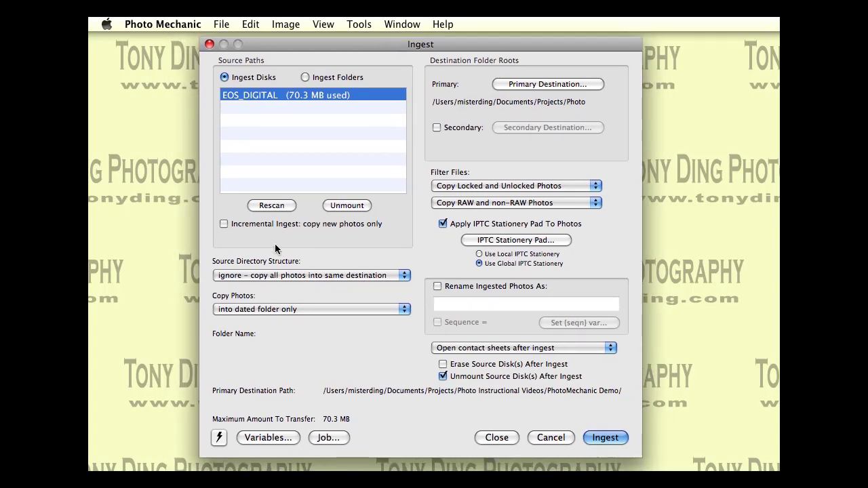
click(372, 308)
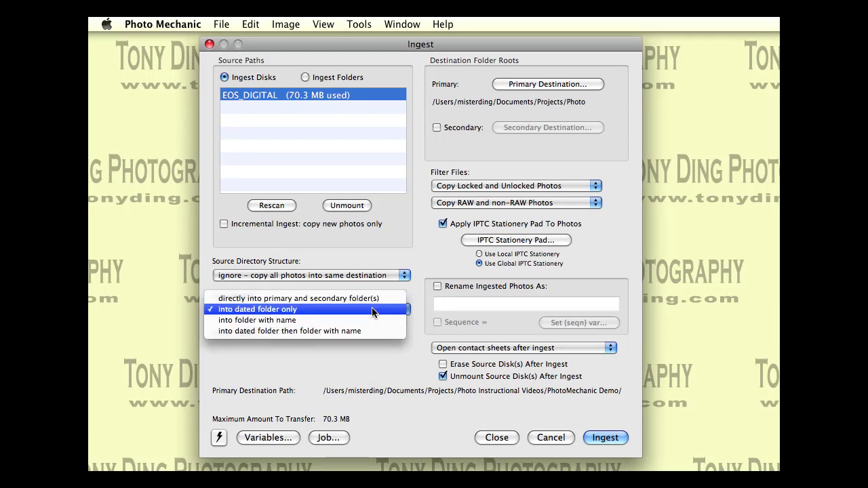
click(414, 309)
click(400, 312)
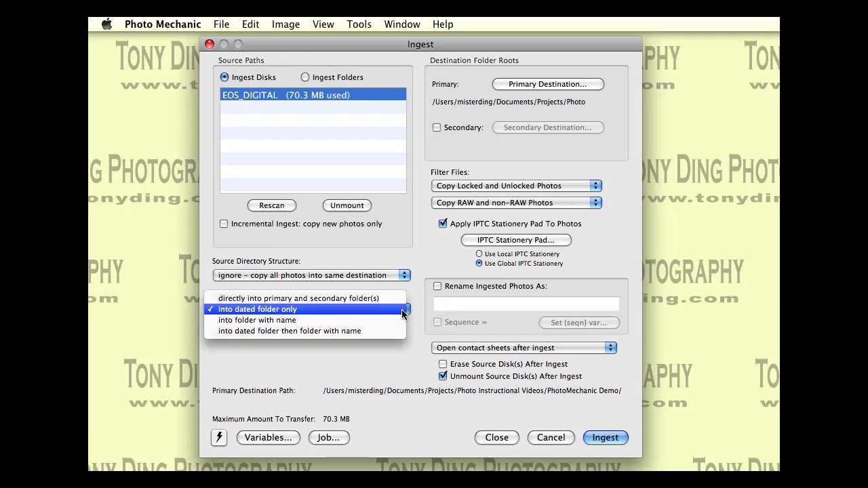
click(304, 324)
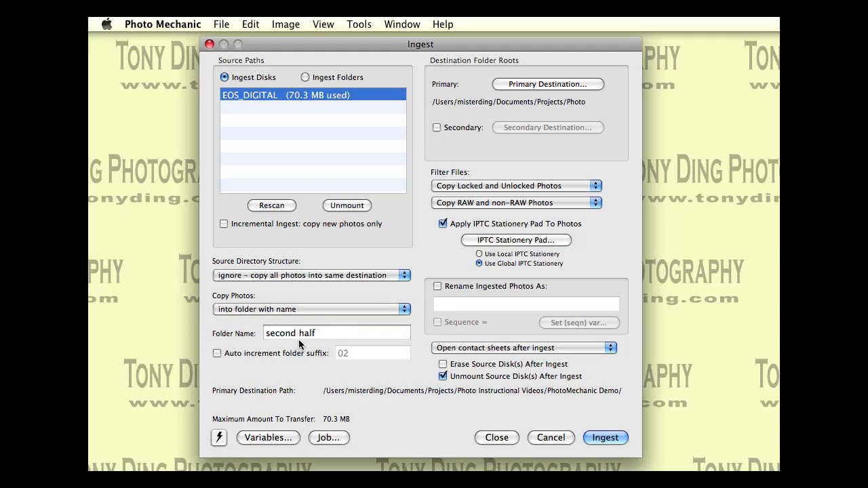
click(296, 333)
triple_click(296, 334)
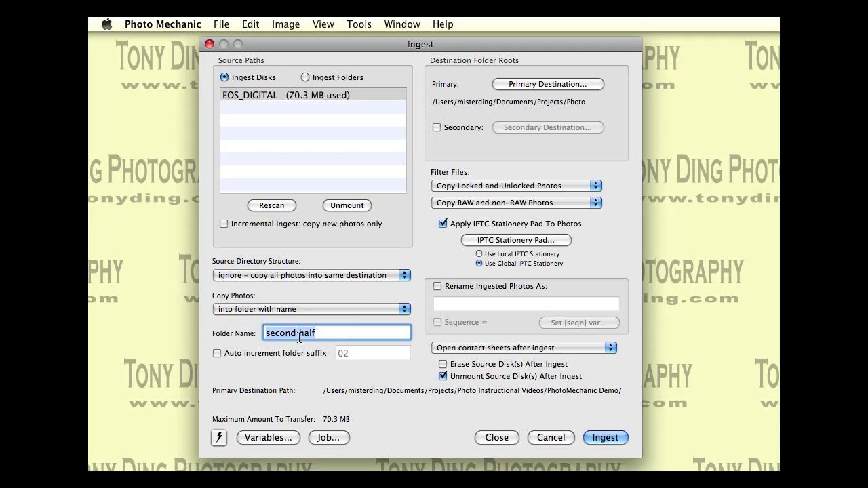
text(card1)
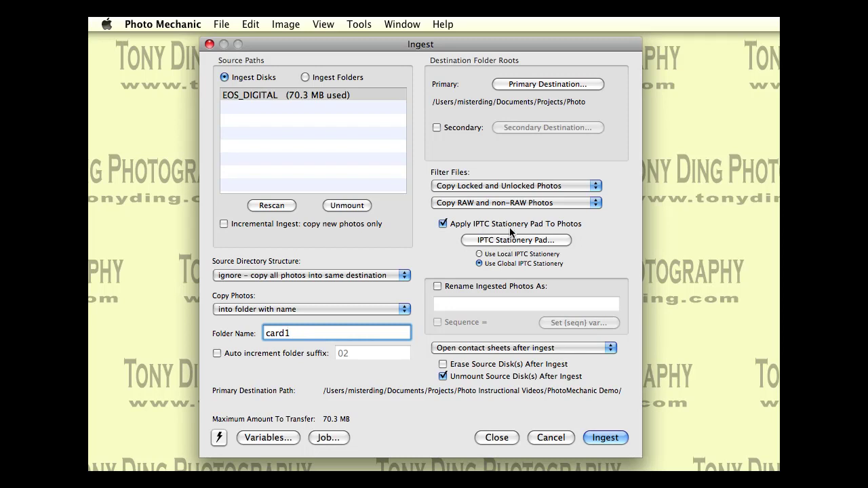
click(520, 241)
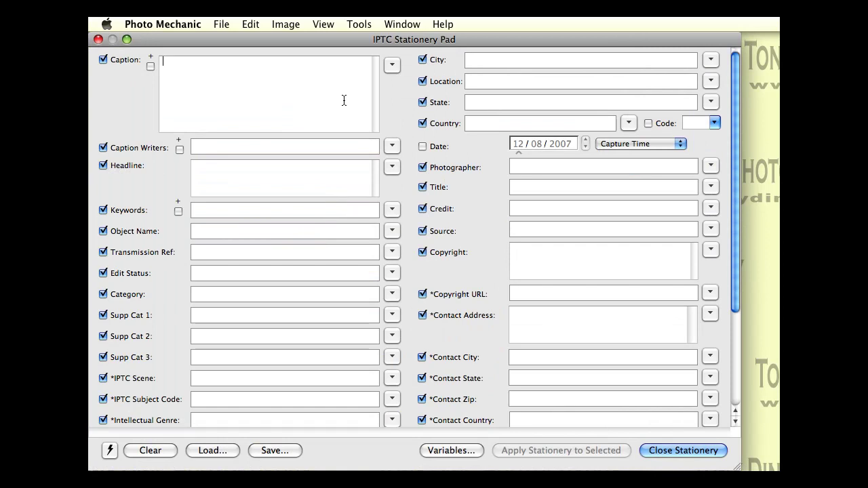
Step: Load the AP.IPT stationery file from Pictures/iptc_captions into the IPTC fields
drag(737, 199, 744, 182)
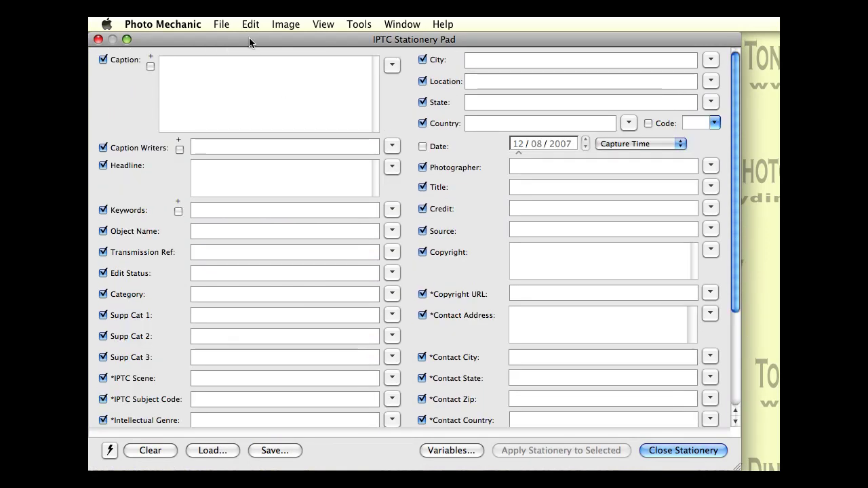
drag(249, 38, 266, 37)
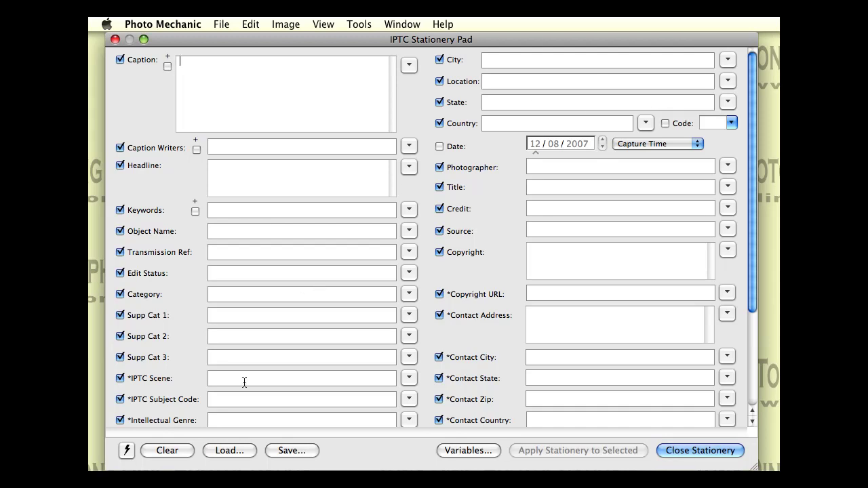
click(233, 450)
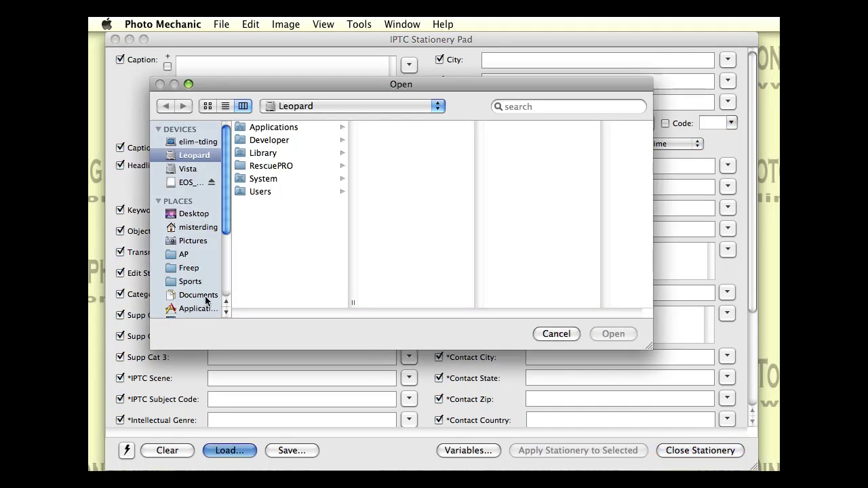
click(194, 240)
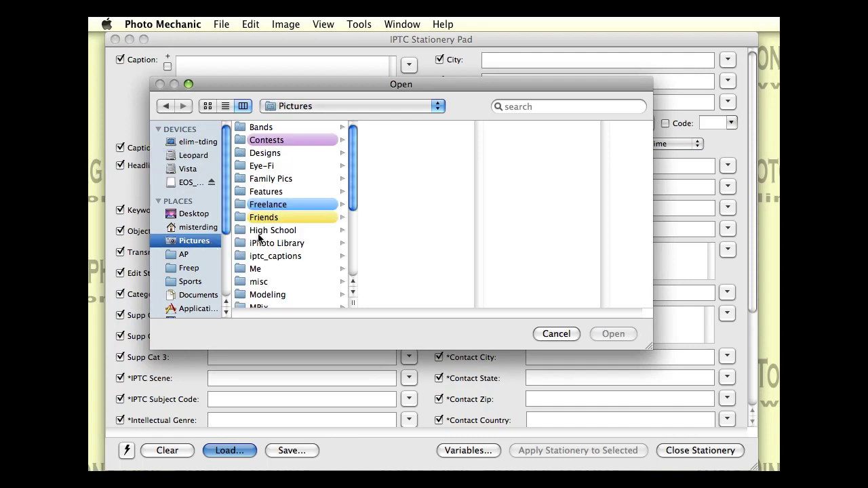
click(314, 256)
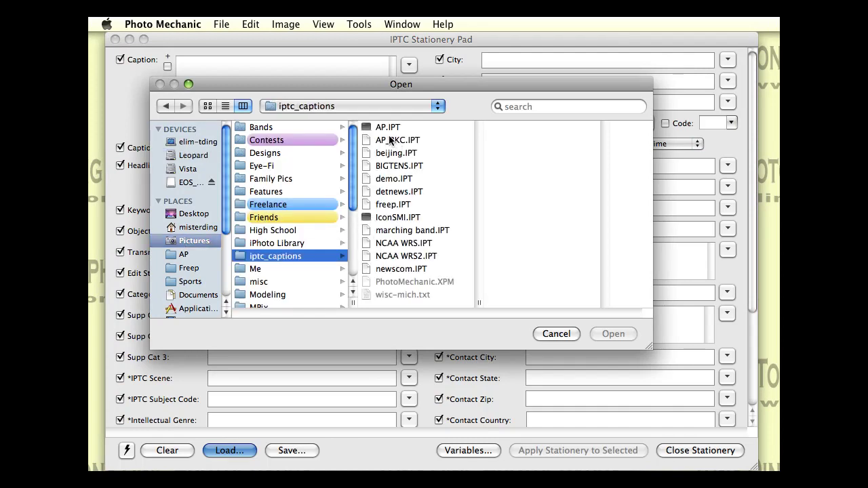
click(398, 129)
key(Return)
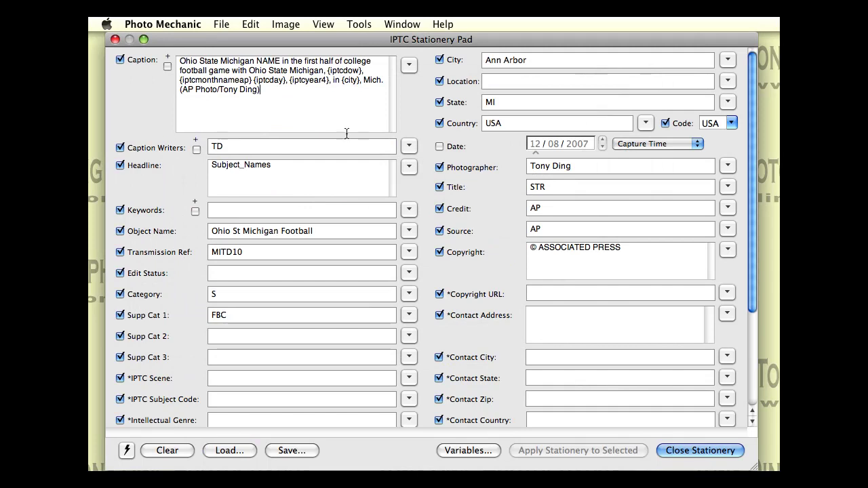
Step: Review the caption and remaining stationery fields, then close the stationery pad
click(300, 106)
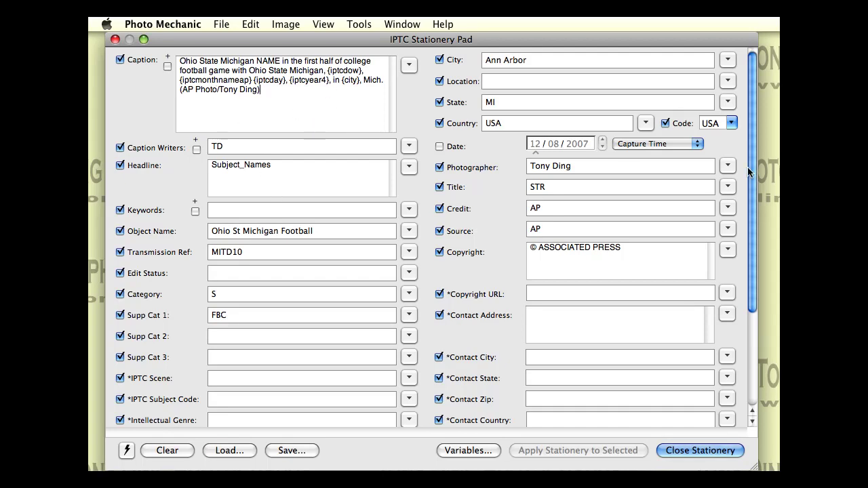
mouse_move(751, 173)
mouse_down()
mouse_move(754, 249)
mouse_move(751, 170)
mouse_up()
drag(233, 35, 230, 33)
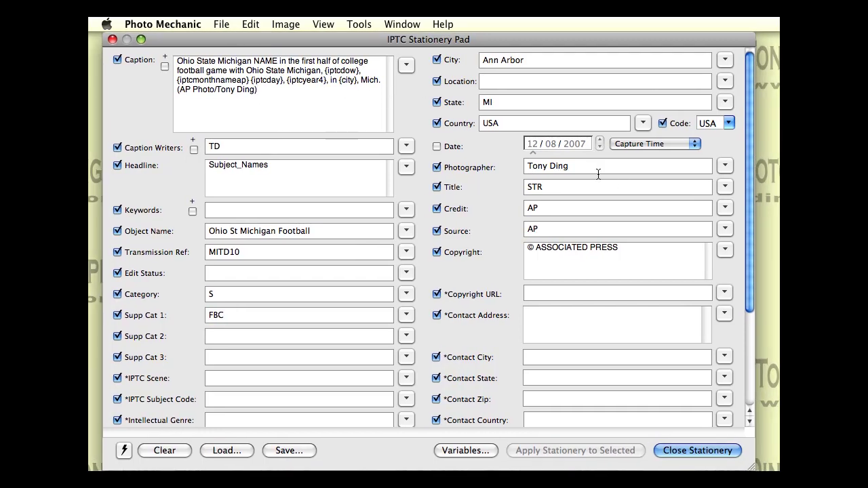
drag(176, 60, 307, 100)
click(306, 100)
drag(747, 214, 755, 310)
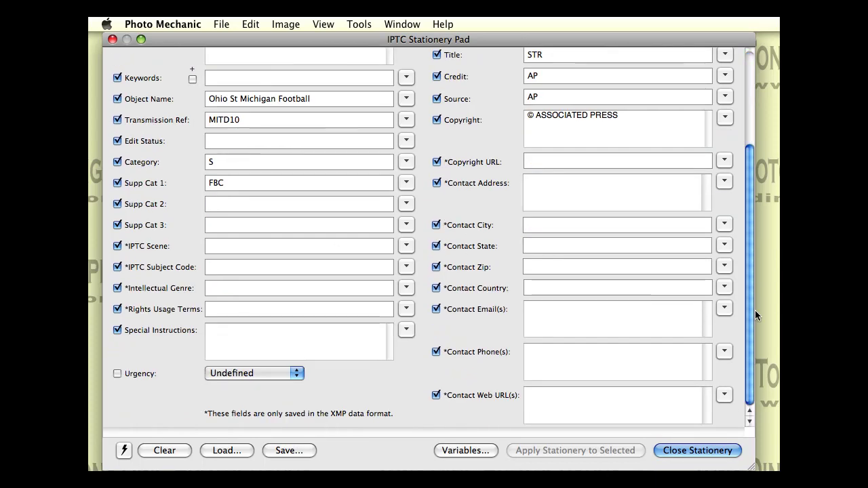
click(703, 448)
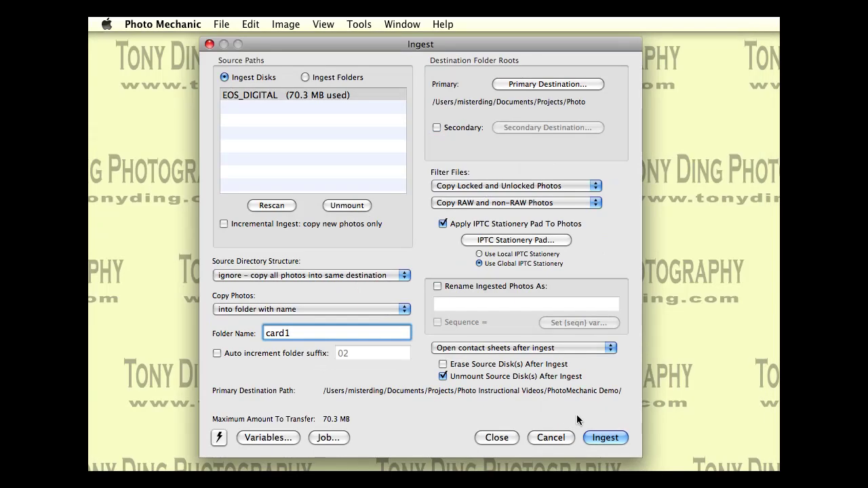
Step: Run the ingest into card1 and scroll the resulting 12-photo card1 contact sheet
click(603, 437)
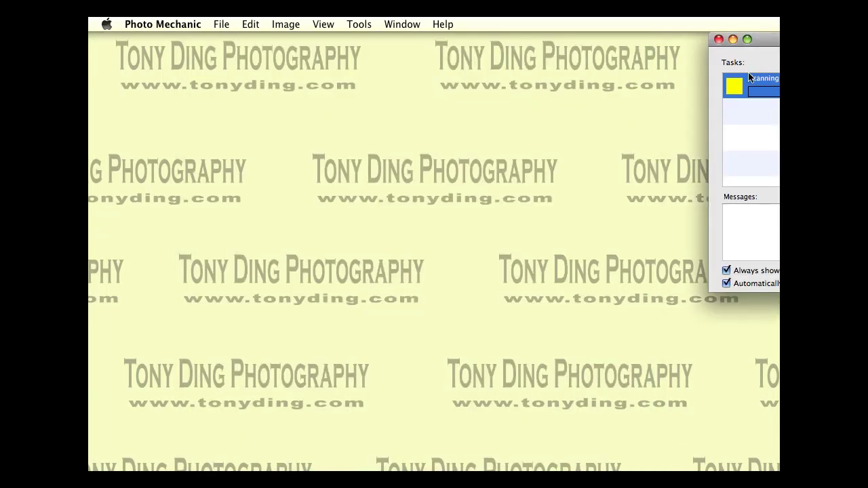
drag(758, 43, 297, 75)
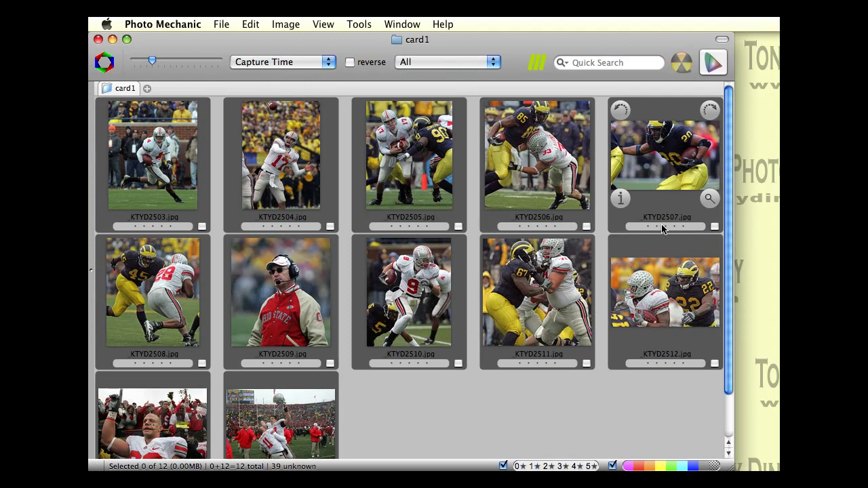
mouse_move(469, 38)
mouse_down()
mouse_move(508, 37)
mouse_move(480, 37)
mouse_up()
scroll(737, 390, down, 2)
scroll(736, 370, up, 2)
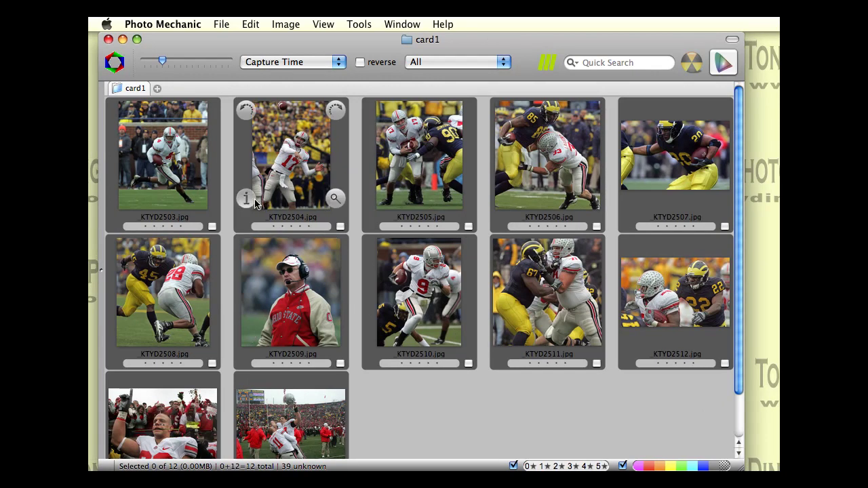
click(247, 199)
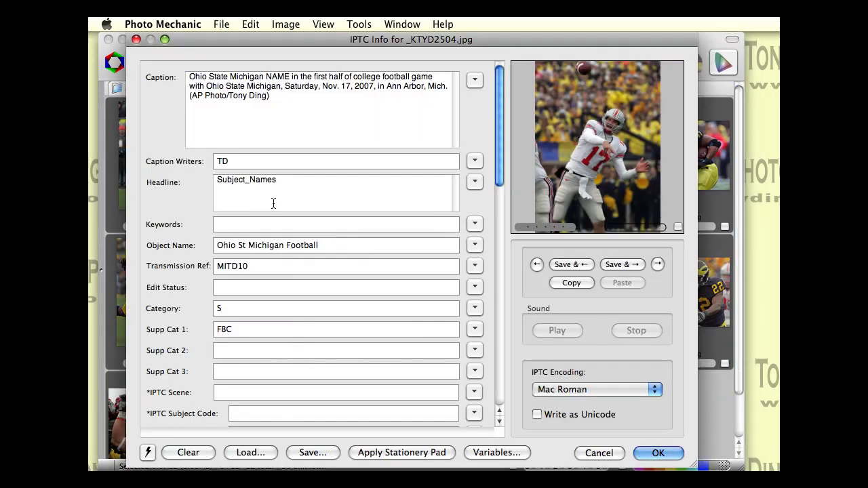
triple_click(278, 100)
click(291, 115)
click(635, 264)
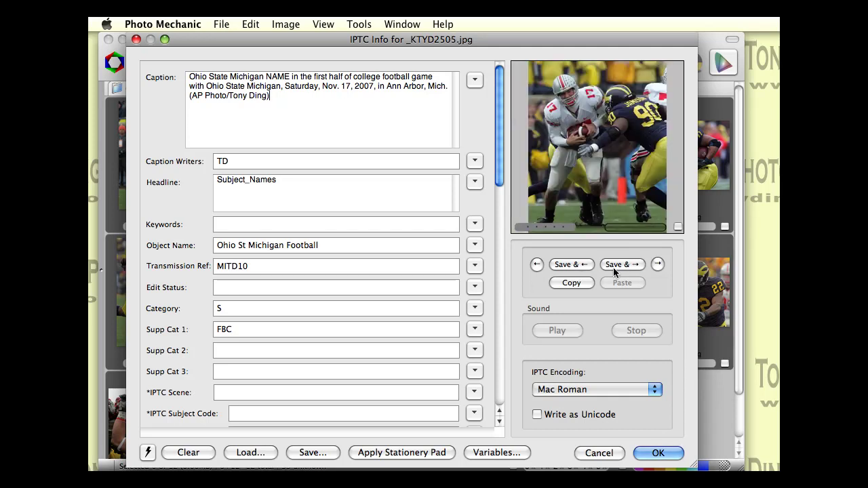
click(612, 264)
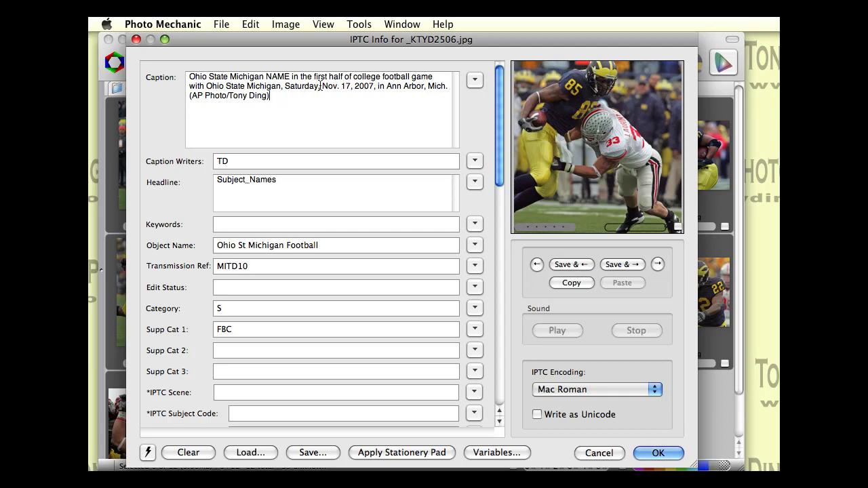
drag(290, 86, 416, 111)
click(298, 124)
drag(270, 95, 189, 86)
click(364, 131)
drag(502, 173, 507, 313)
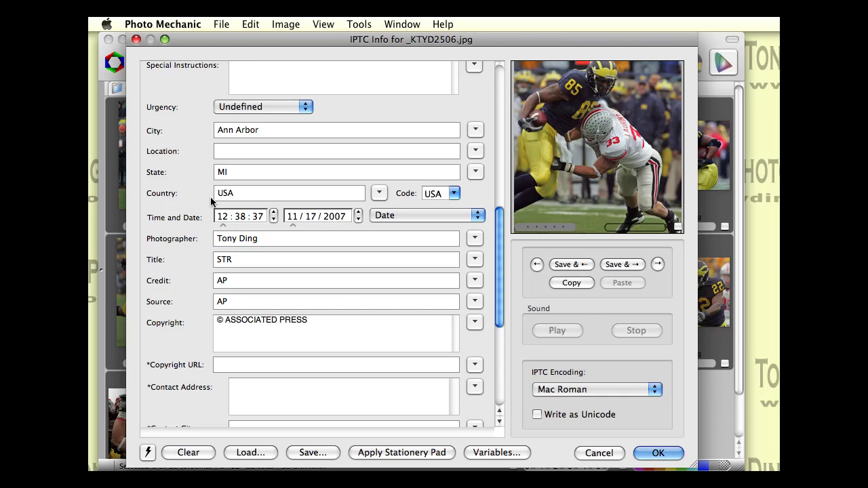
drag(500, 190, 503, 69)
click(665, 454)
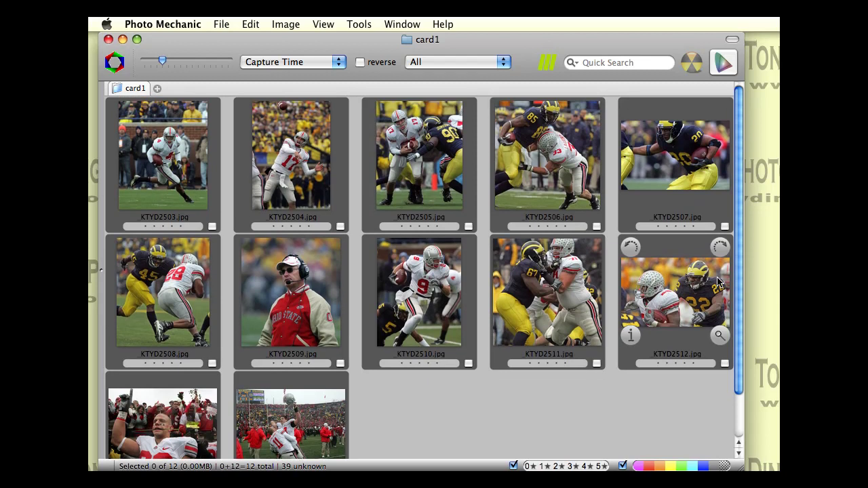
Step: Select thumbnail _KTYD2503 and open it in the Preview window with its magnifier button
mouse_move(468, 290)
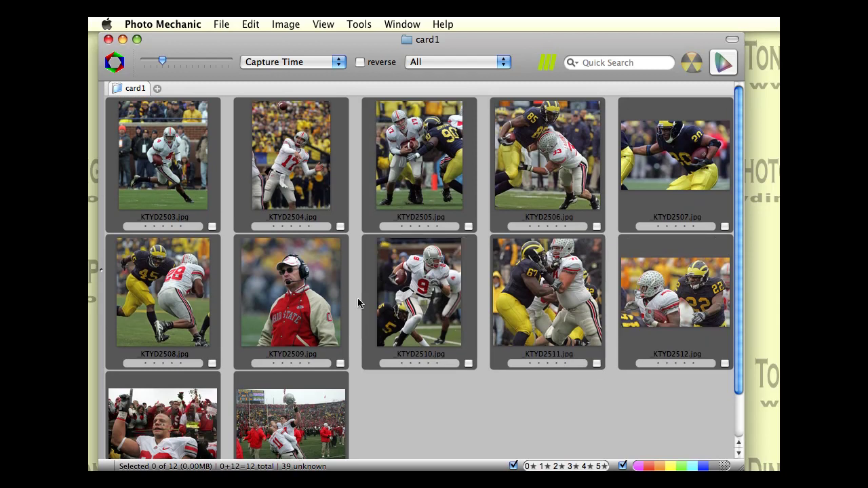
mouse_move(337, 337)
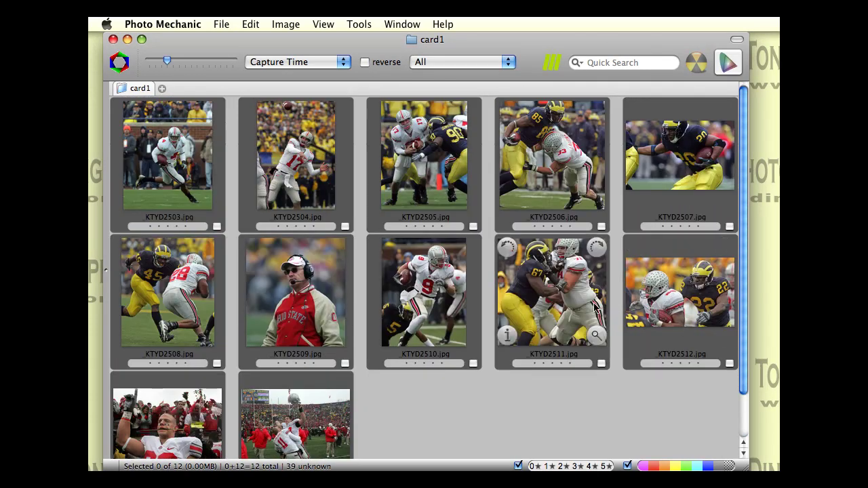
mouse_move(266, 168)
click(294, 173)
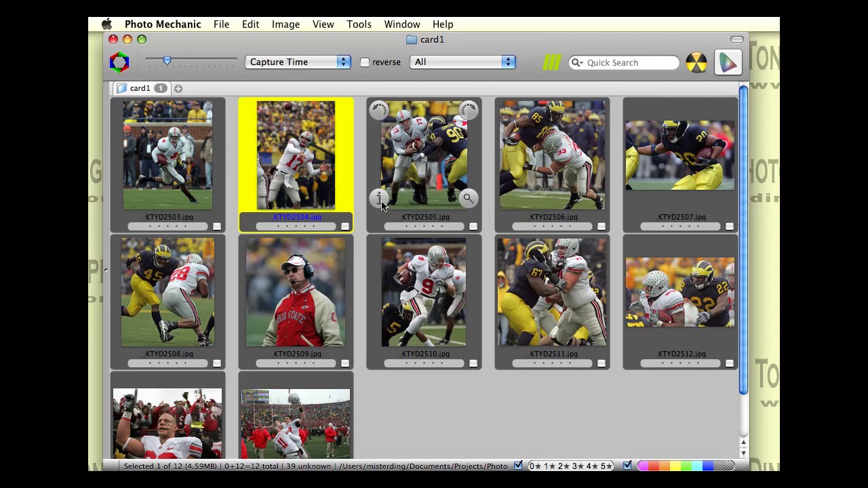
click(192, 201)
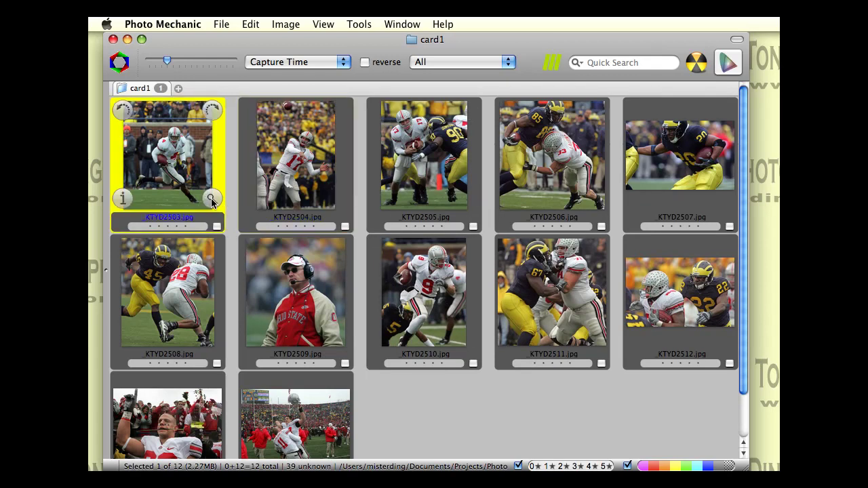
click(211, 198)
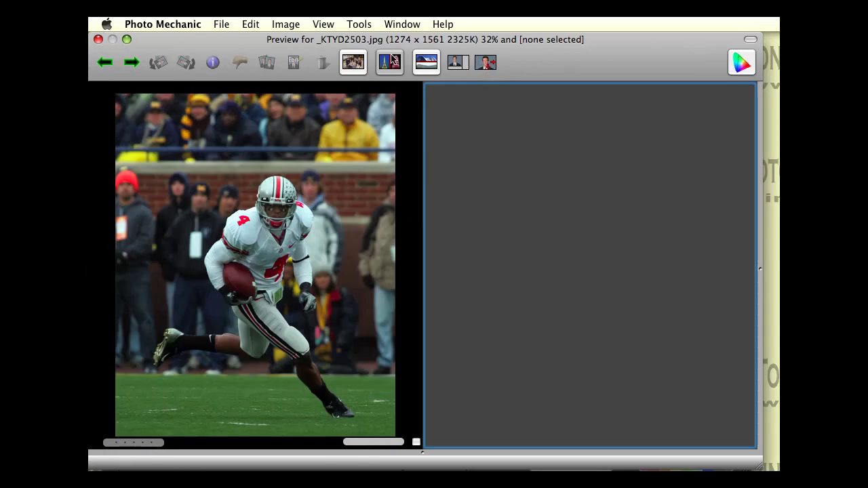
Step: Open _KTYD2505 in the preview and tag it as a keeper
click(353, 61)
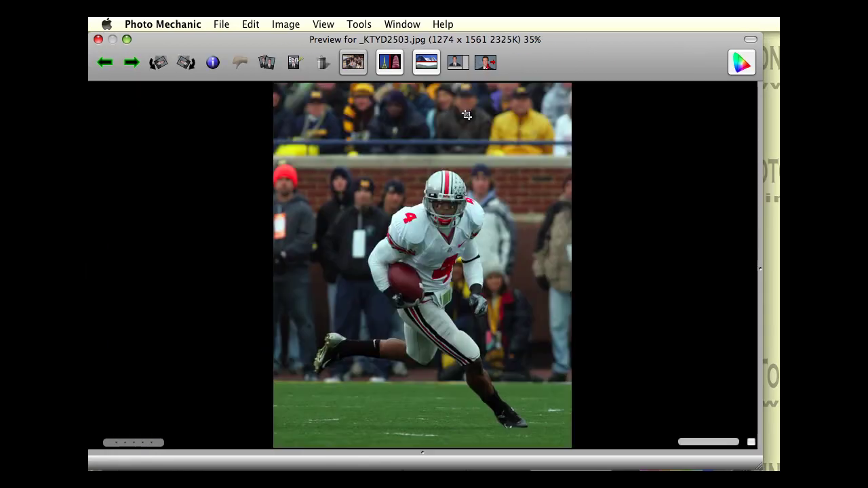
click(98, 40)
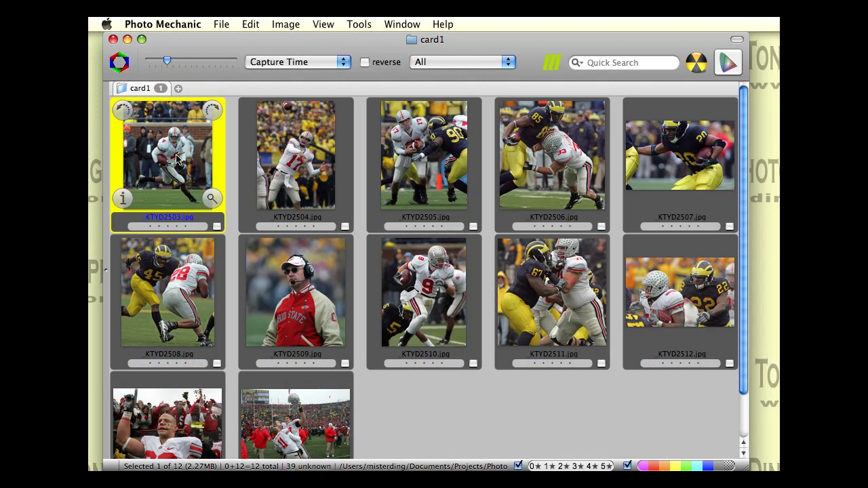
key(Return)
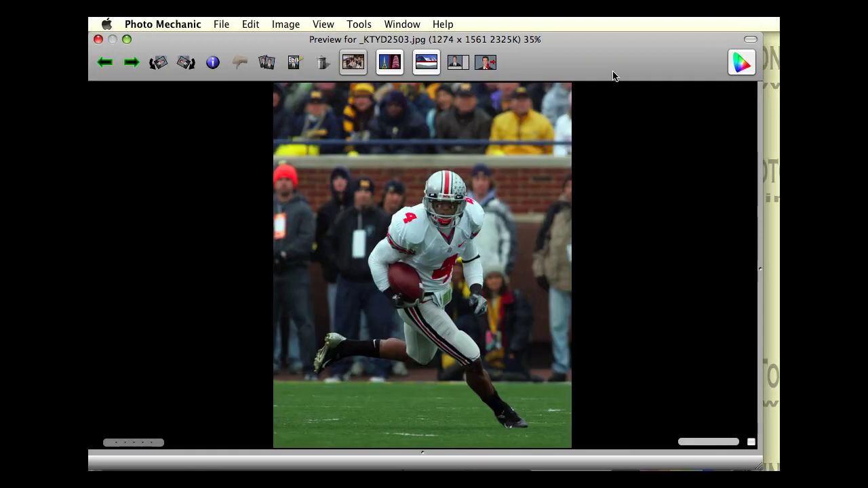
key(Right)
key(Right)
key(Right)
key(Left)
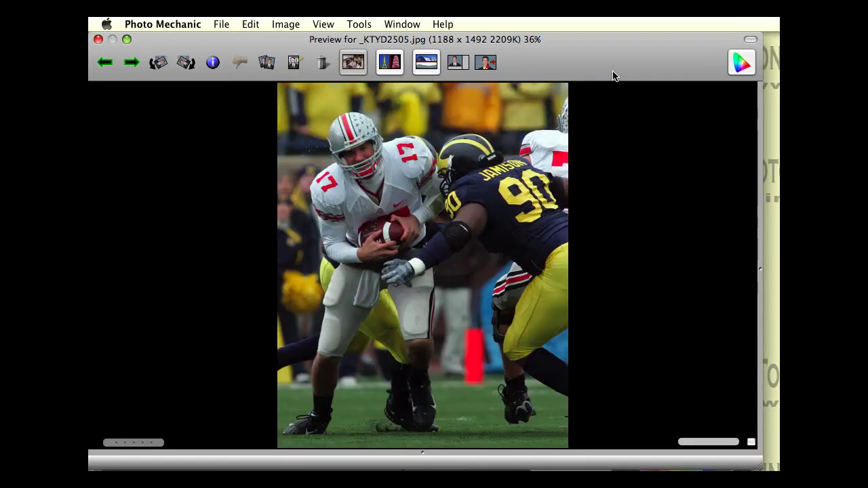
click(751, 442)
Step: Step the preview forward through _KTYD2507 and _KTYD2509 to _KTYD2510
key(Right)
key(Right)
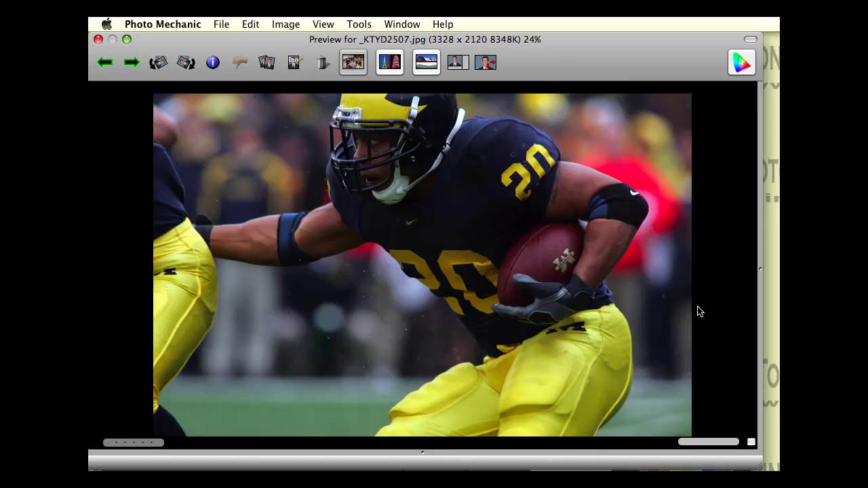
key(Right)
key(Right)
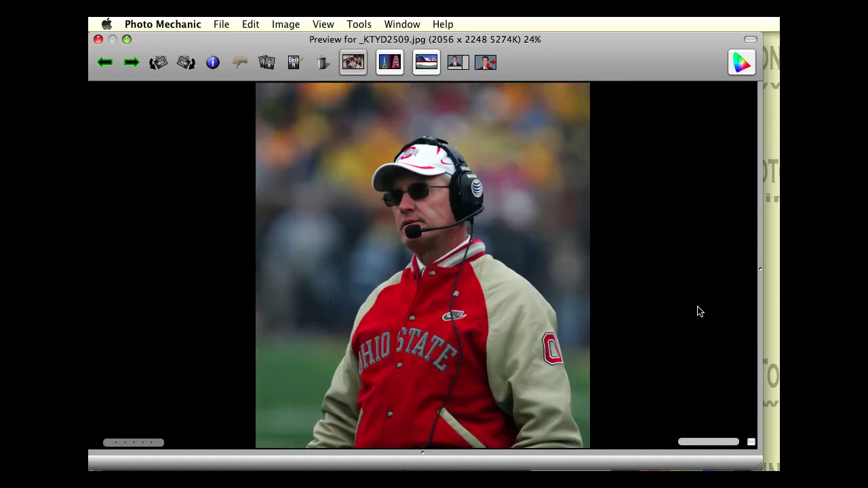
key(Right)
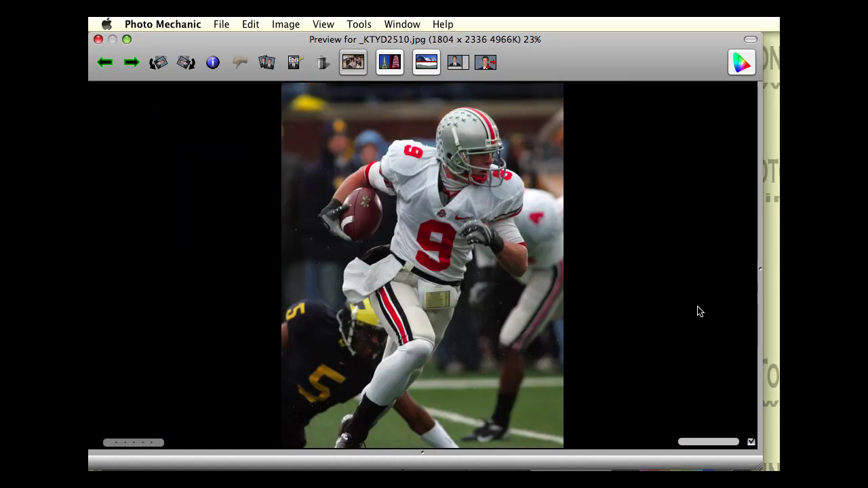
Step: Return to the contact sheet, clear the selection and filter it to Tagged photos
click(98, 39)
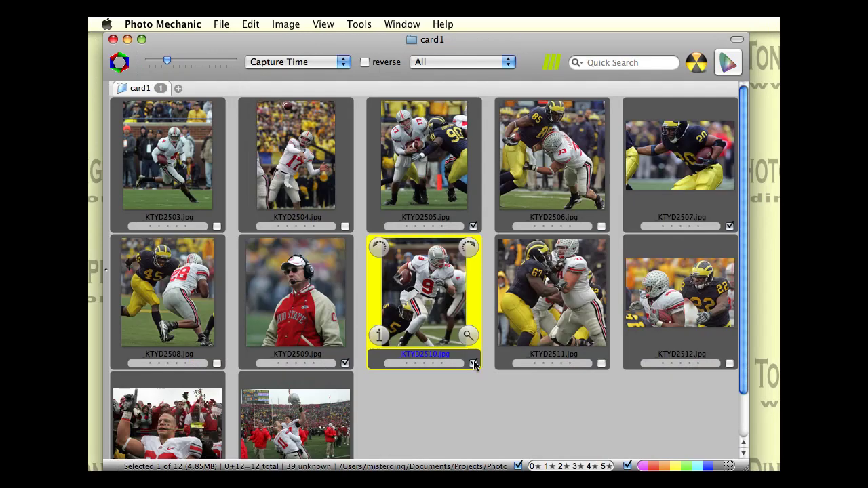
click(455, 382)
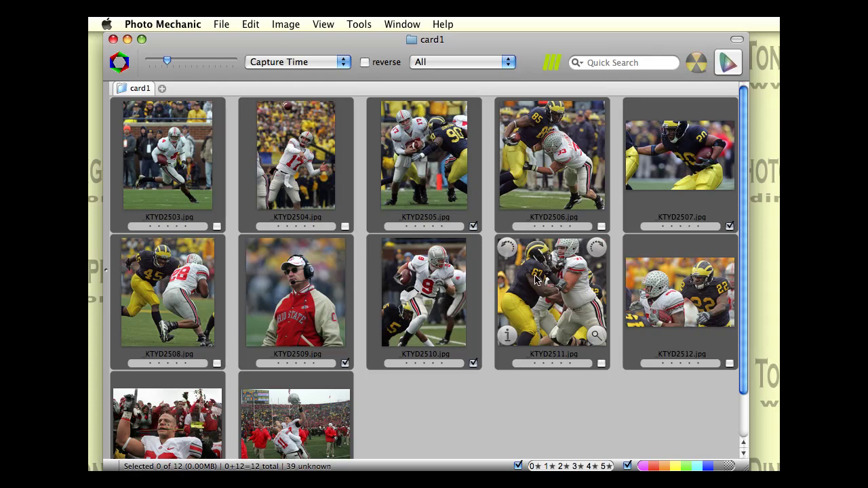
click(305, 62)
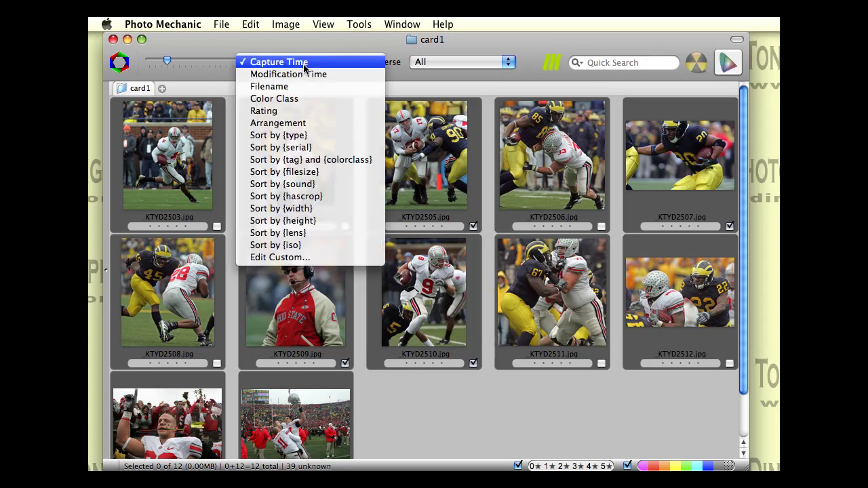
click(404, 62)
click(449, 62)
click(448, 86)
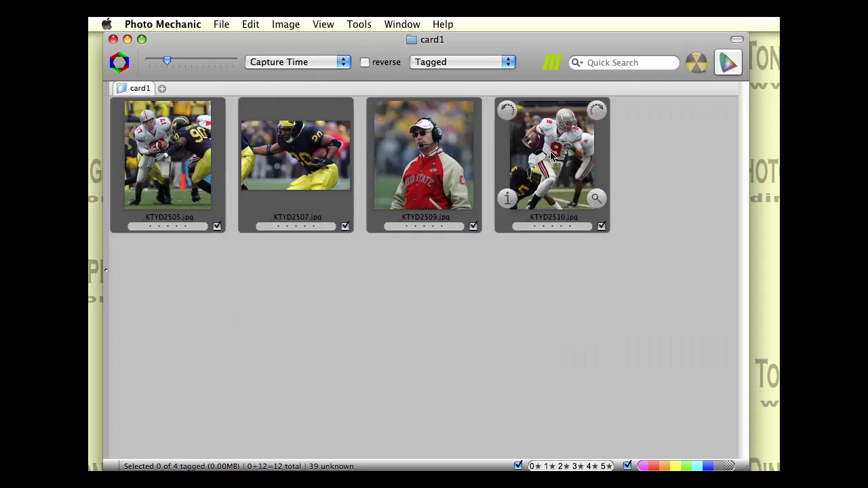
Step: Enlarge the thumbnails and select the coach photo _KTYD2509
drag(166, 61, 186, 64)
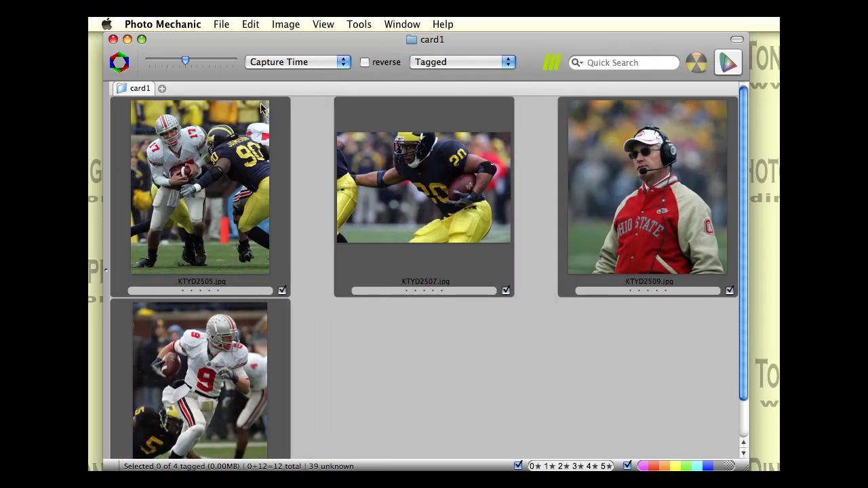
click(369, 240)
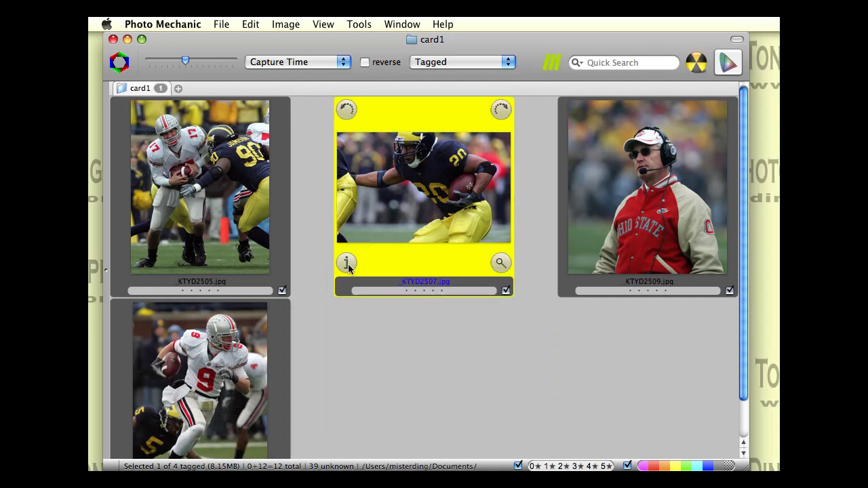
click(610, 250)
Step: Open _KTYD2509's IPTC info and replace a caption word with 'head coach Jim Tressel'
click(570, 262)
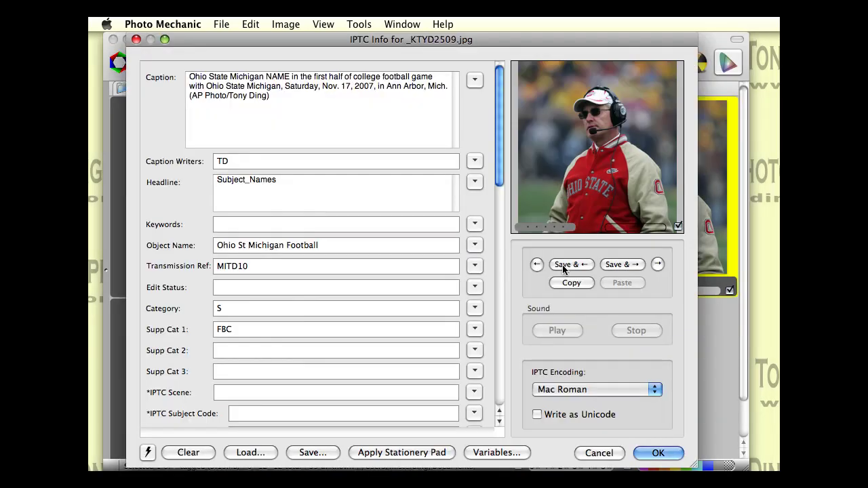
double_click(231, 77)
text(cha)
key(BackSpace)
key(BackSpace)
key(BackSpace)
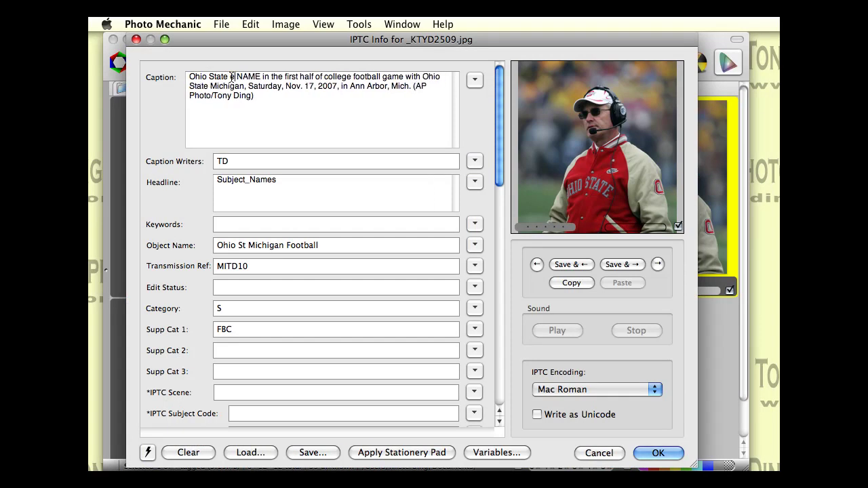
text(heac)
key(BackSpace)
text(d coach)
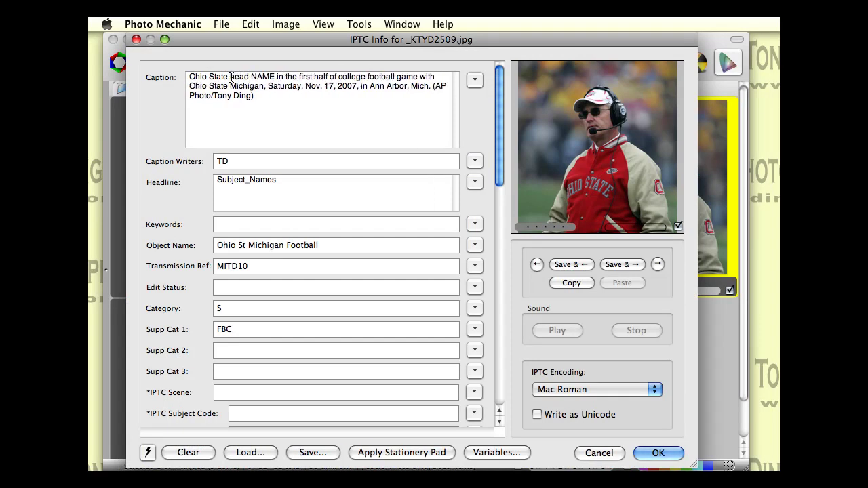
text( Jim Tress)
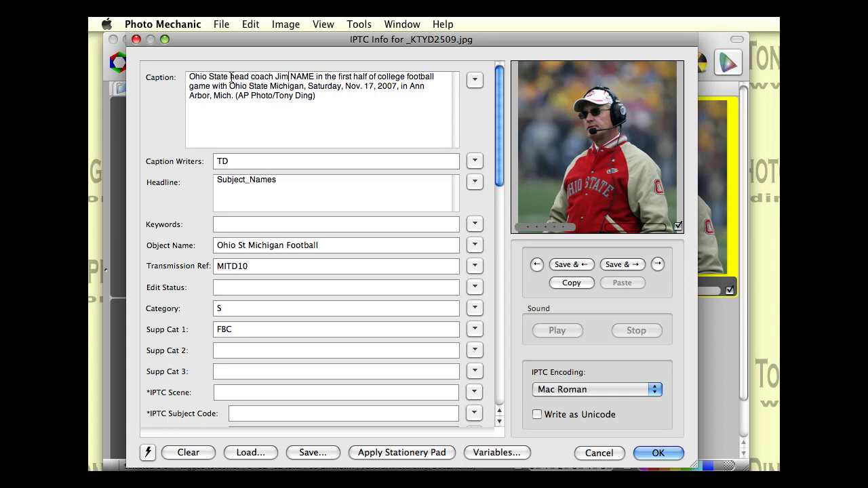
text(el)
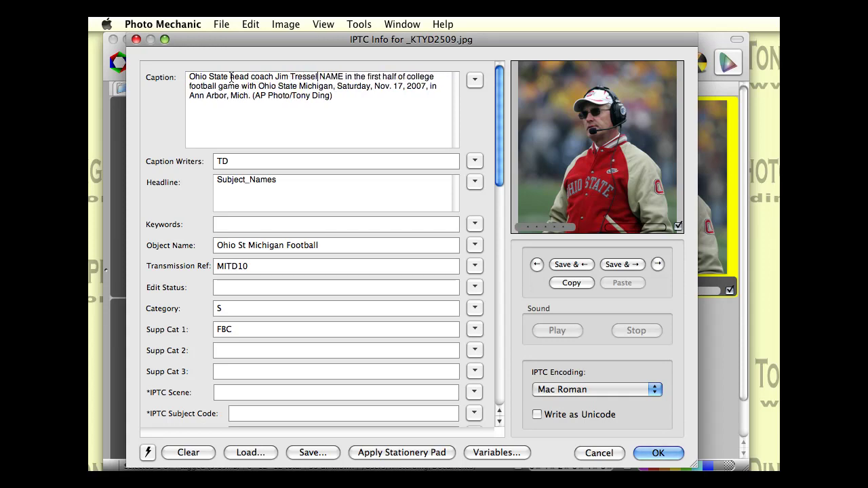
Step: Delete the placeholder NAME and the repeated 'Ohio State' from the caption
double_click(331, 77)
key(BackSpace)
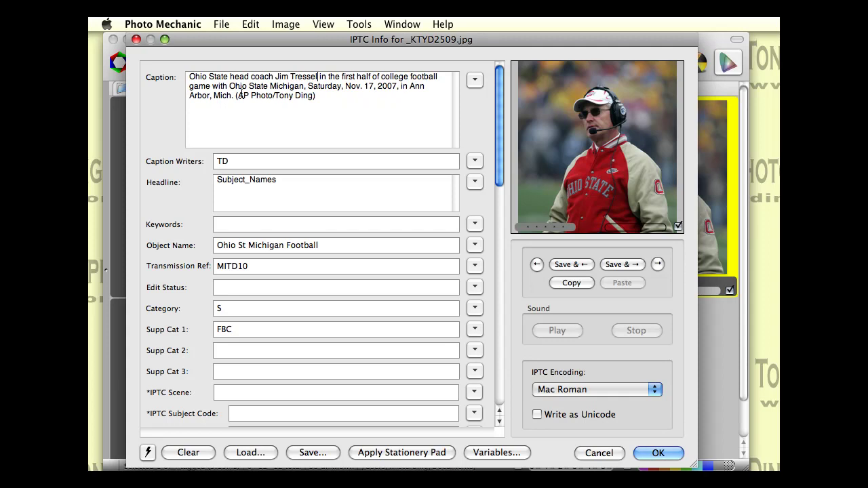
drag(228, 86, 268, 86)
key(BackSpace)
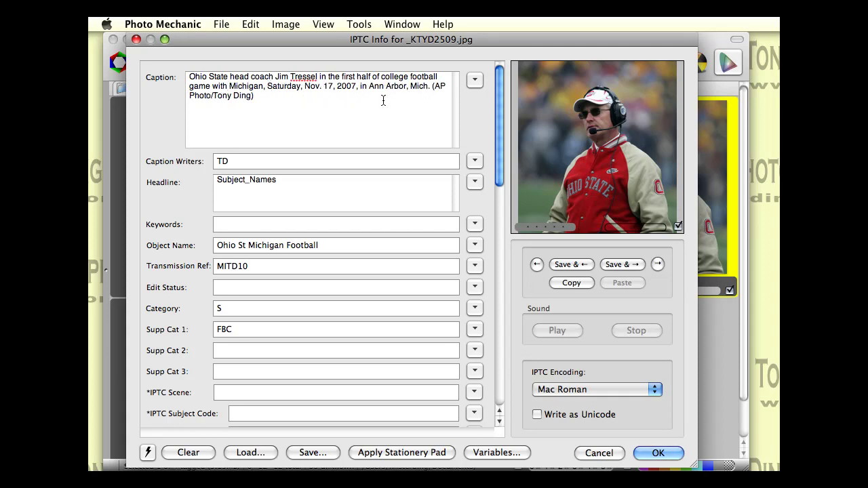
Step: Clear the Headline, change Transmission Ref to MITD101, and save the IPTC info
double_click(259, 187)
key(BackSpace)
click(274, 266)
text(1)
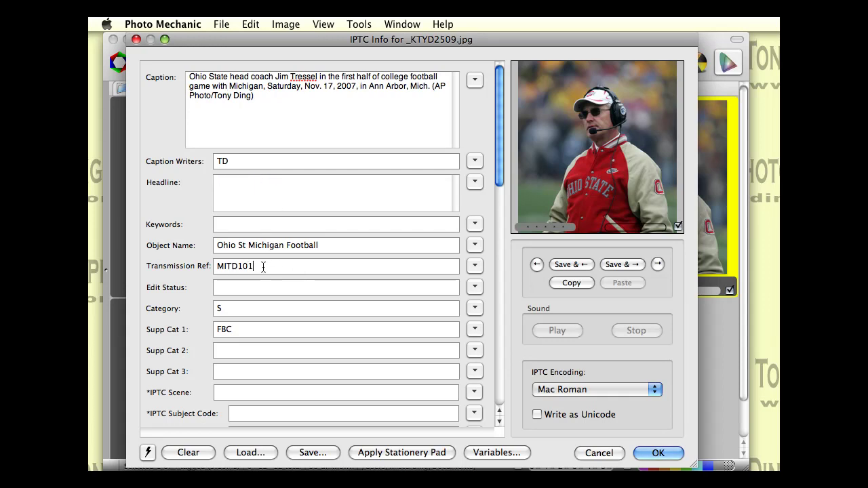
click(655, 453)
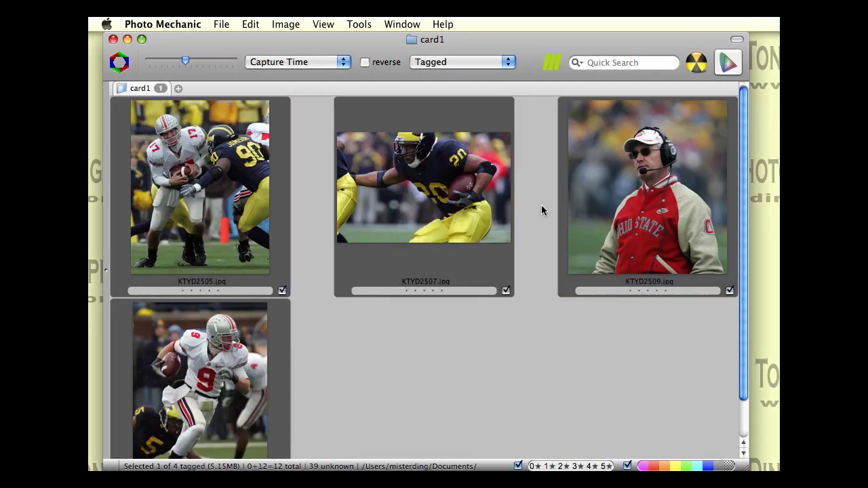
Step: Label coach photo _KTYD2509 with the magenta Winner colour class
click(601, 213)
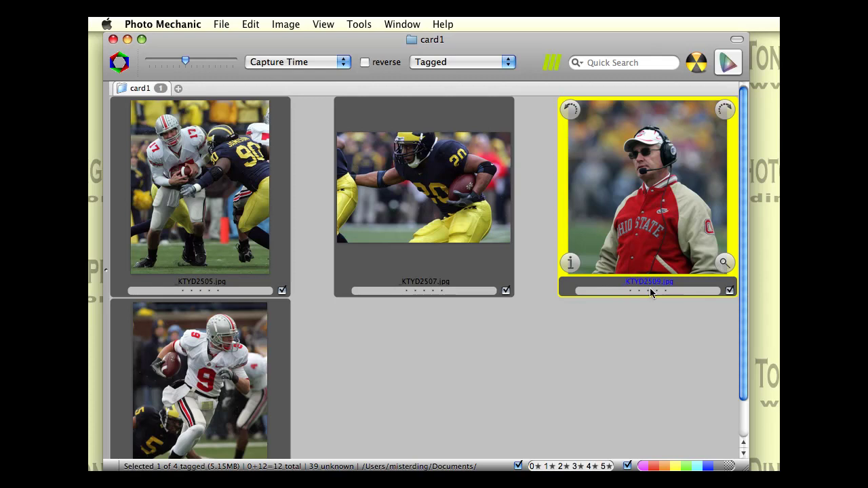
click(684, 296)
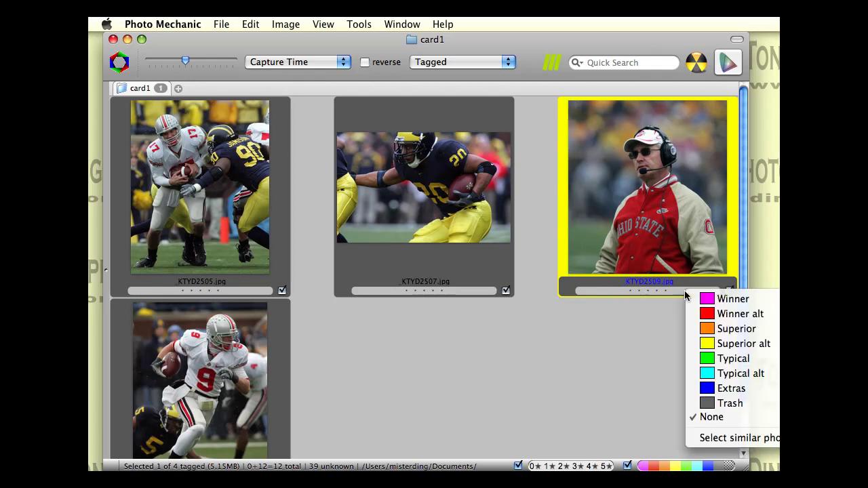
click(633, 326)
click(596, 293)
click(456, 295)
click(456, 295)
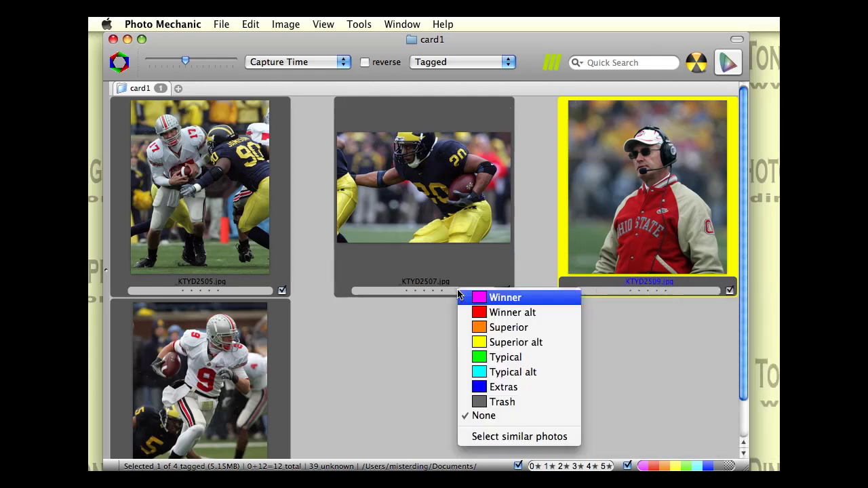
click(427, 323)
click(610, 295)
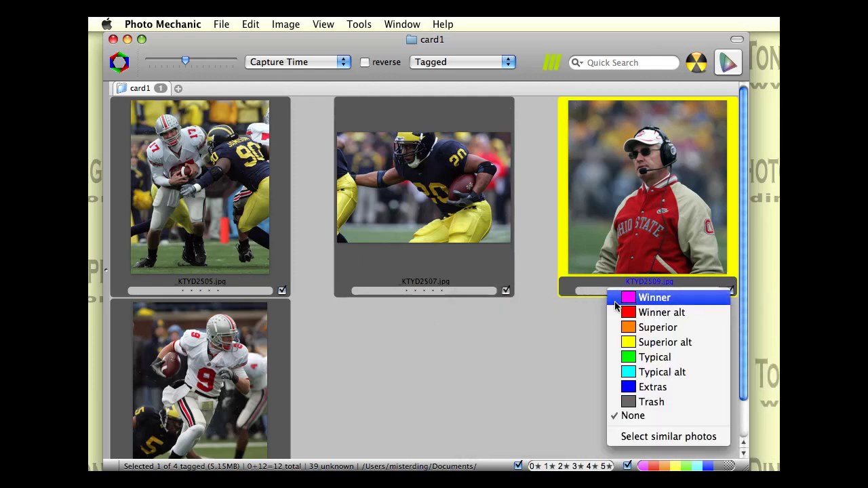
click(666, 300)
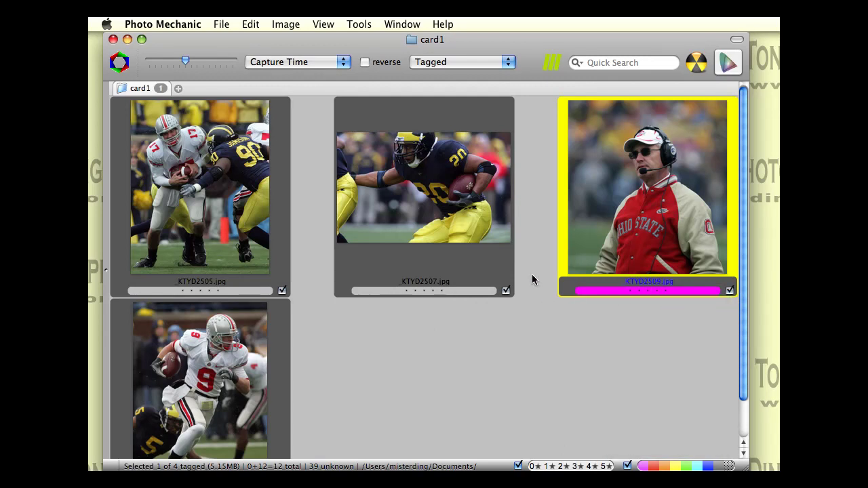
click(548, 298)
click(602, 294)
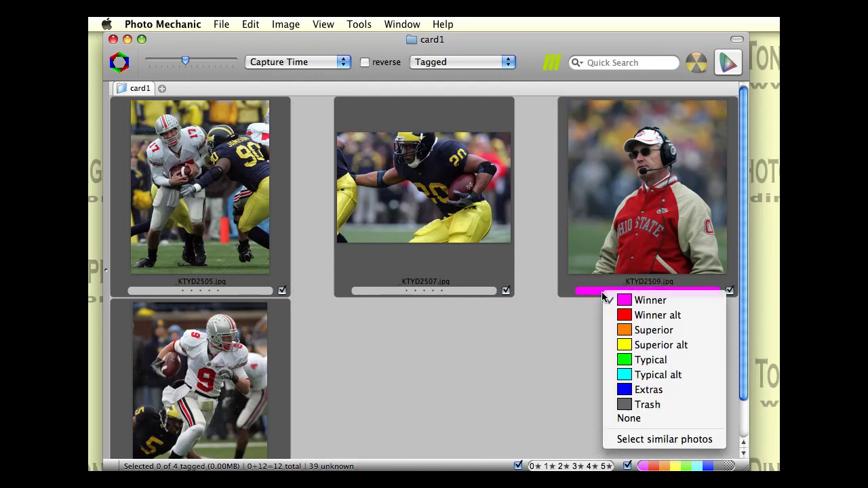
click(644, 301)
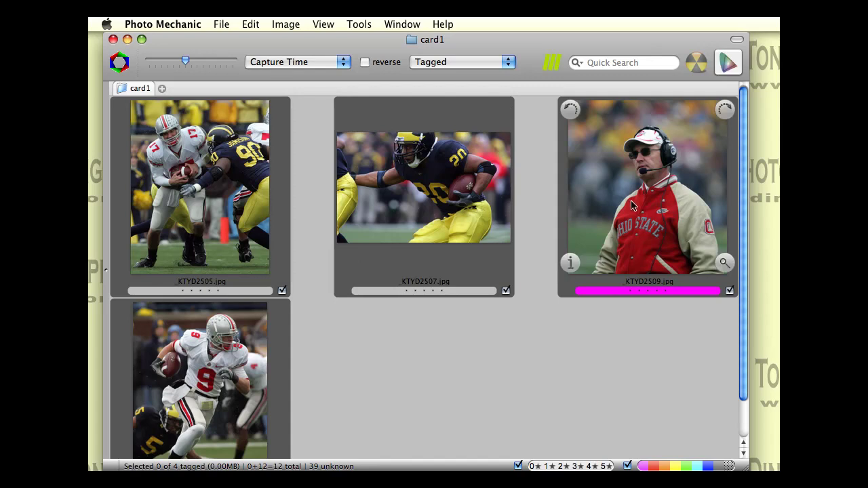
Step: Give running back photo _KTYD2507 a 1-star rating, then reselect _KTYD2509
click(400, 280)
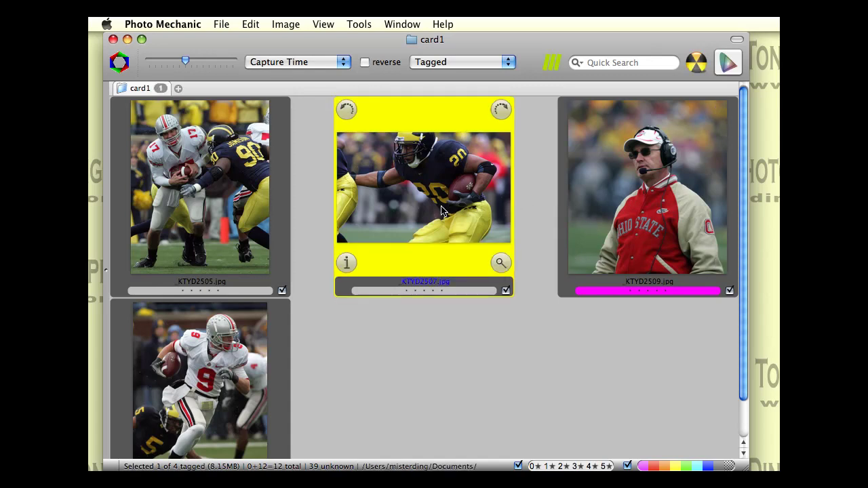
click(433, 291)
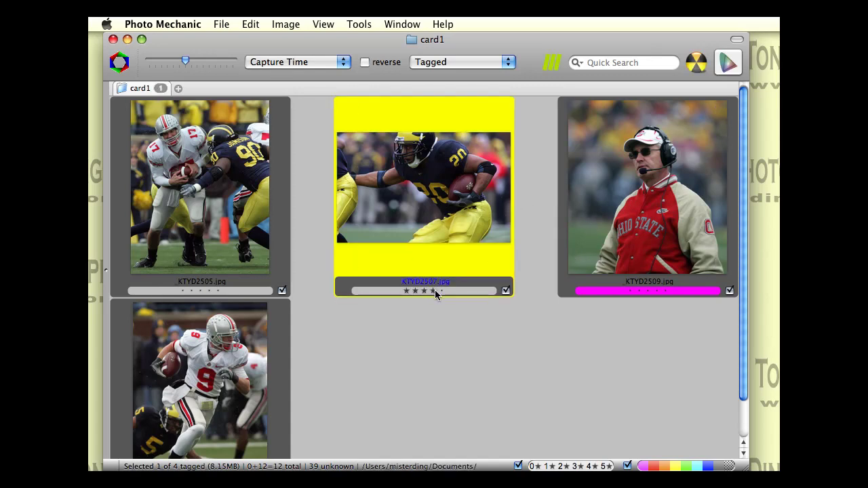
click(465, 346)
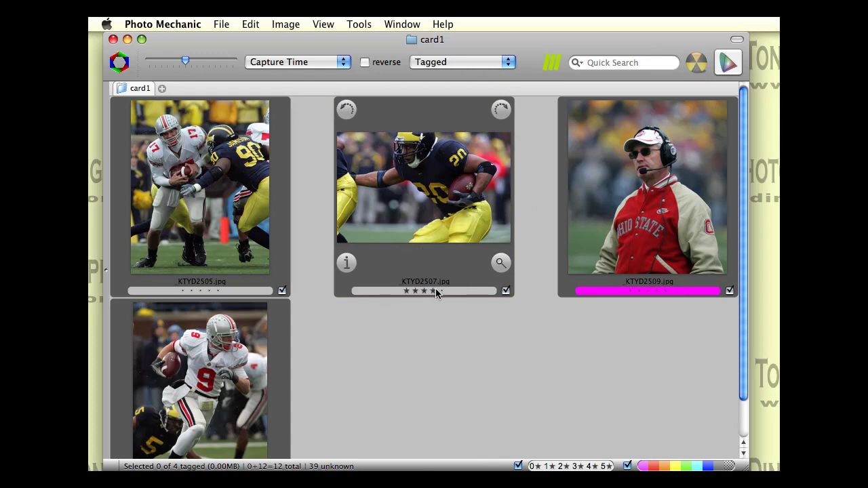
click(406, 291)
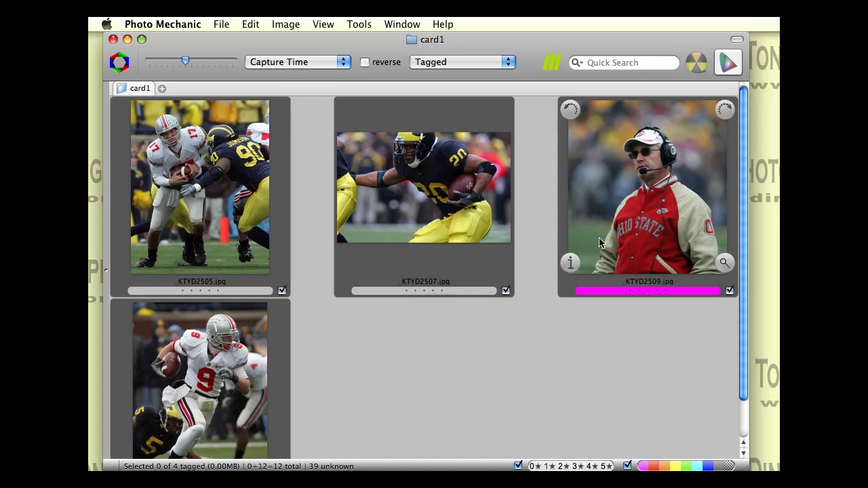
click(601, 291)
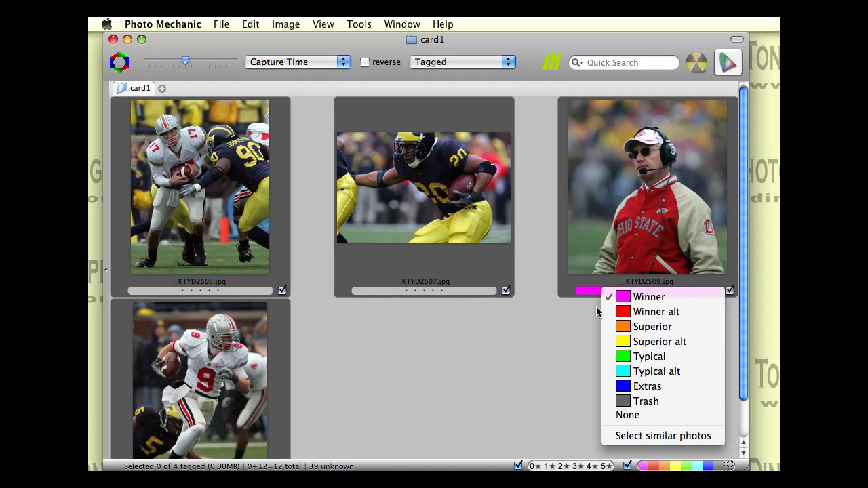
click(538, 319)
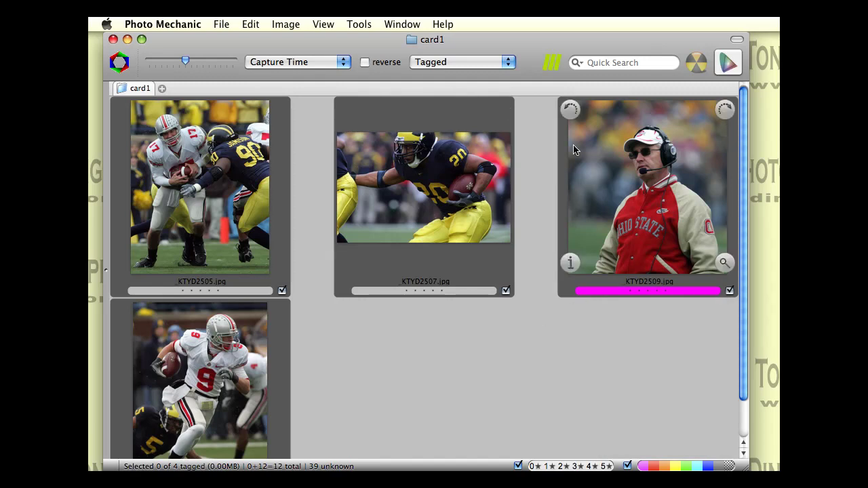
click(621, 155)
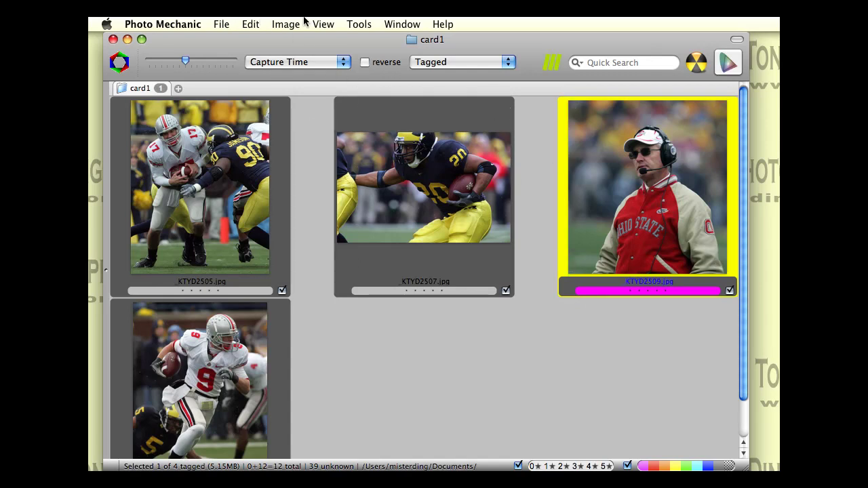
Step: In FTP Connection Settings, choose the AP Sports profile (165.1.59.7, /sports) and confirm
click(260, 23)
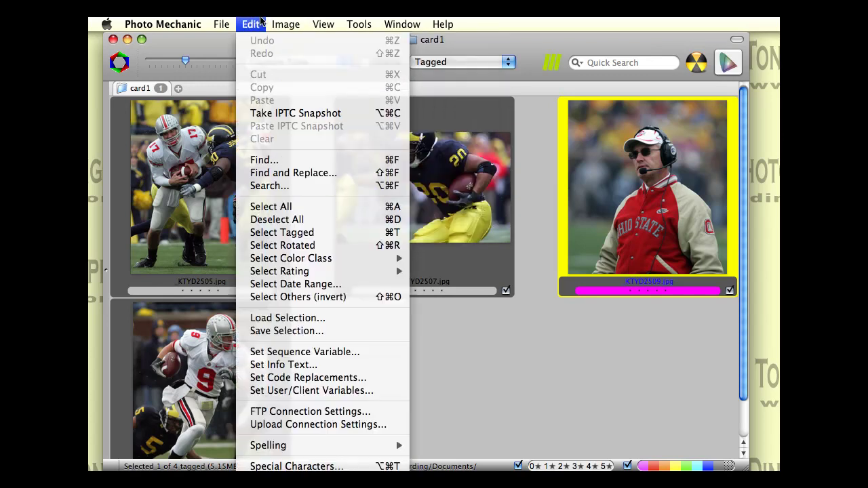
click(311, 411)
drag(512, 284, 465, 170)
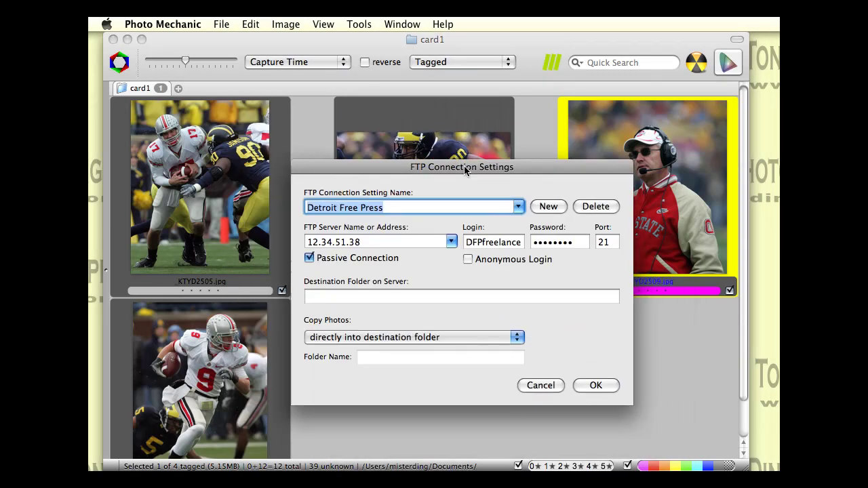
click(521, 207)
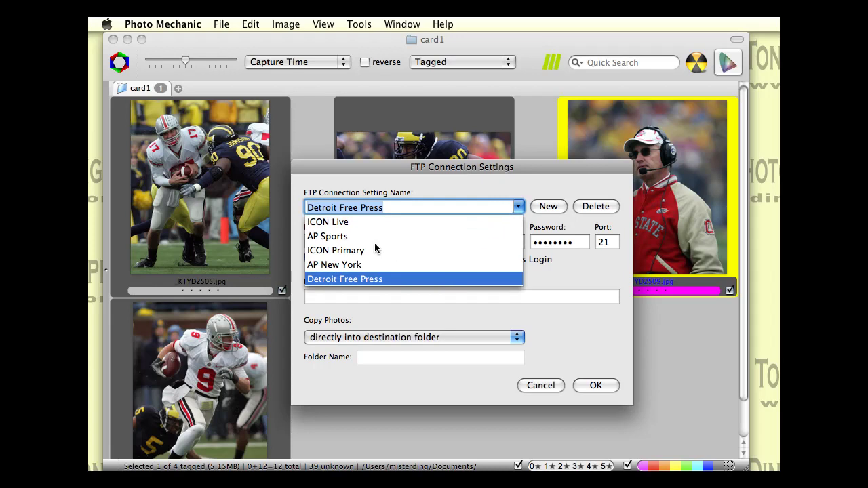
click(341, 237)
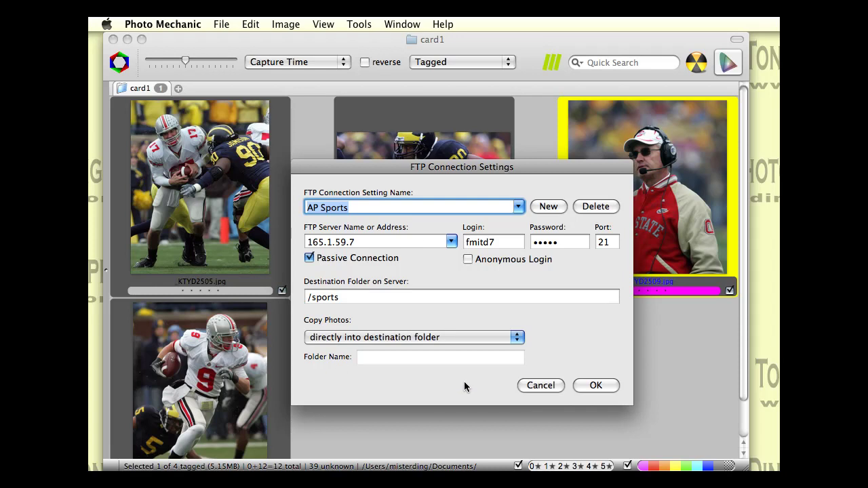
click(607, 385)
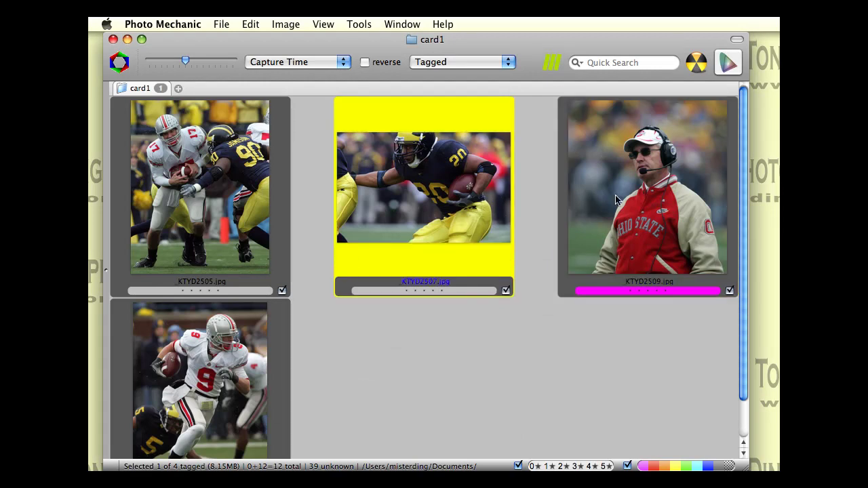
Step: Set FTP Photos As for _KTYD2509 to the AP Sports connection, closing without sending
super+click(645, 204)
click(646, 204)
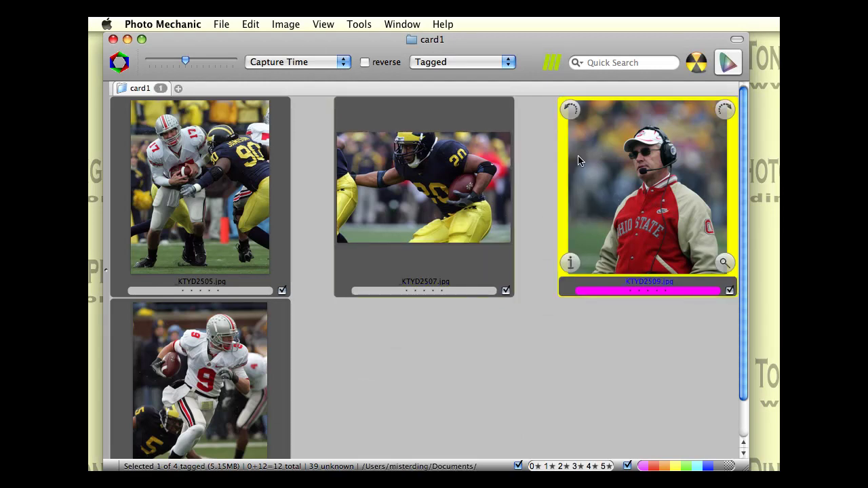
click(224, 23)
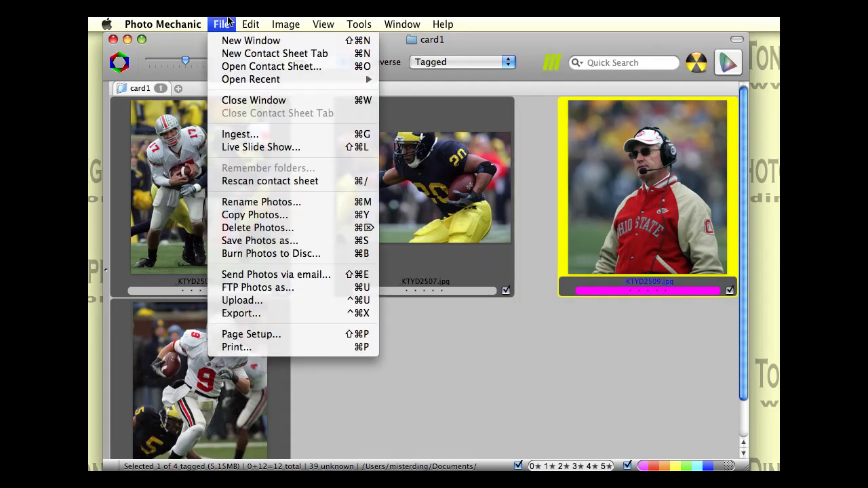
click(258, 288)
drag(252, 41, 280, 42)
click(244, 297)
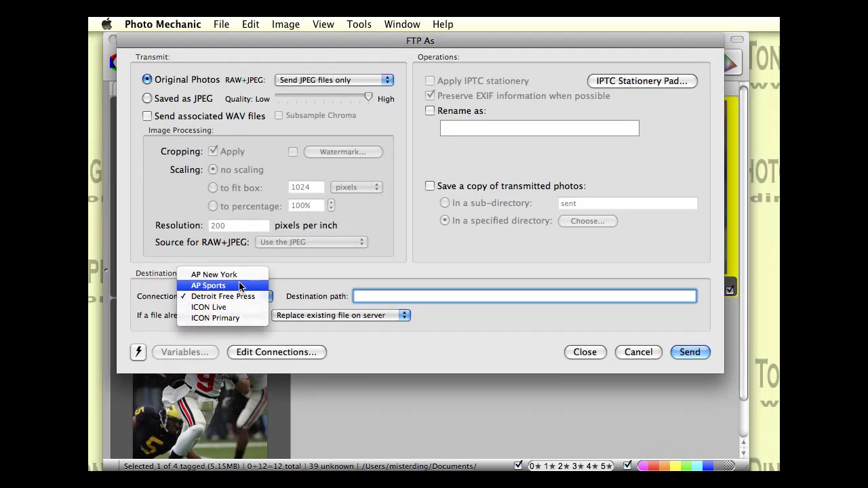
click(241, 285)
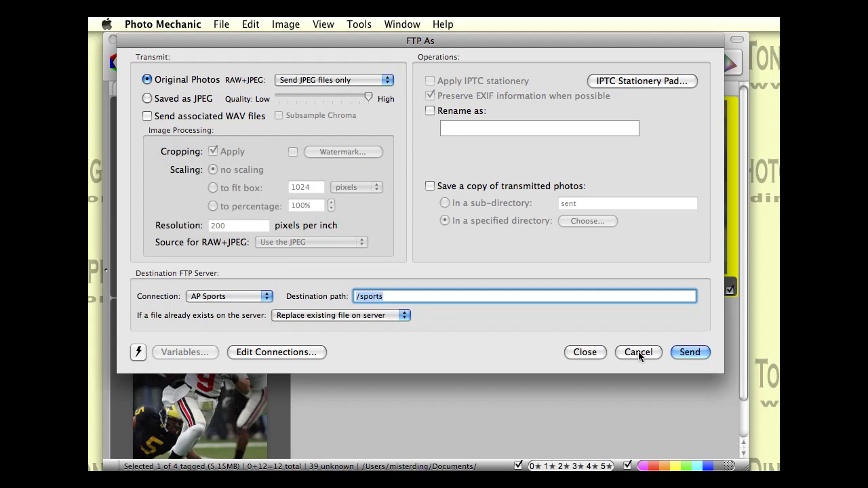
click(591, 353)
click(618, 407)
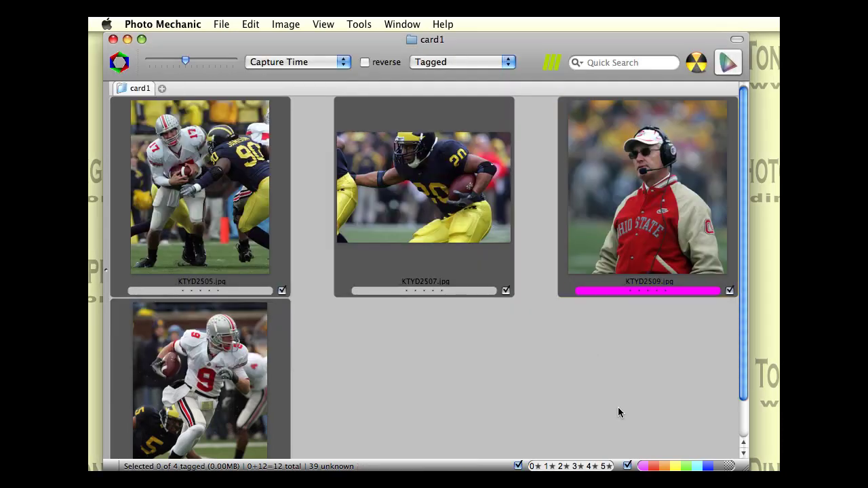
mouse_move(203, 127)
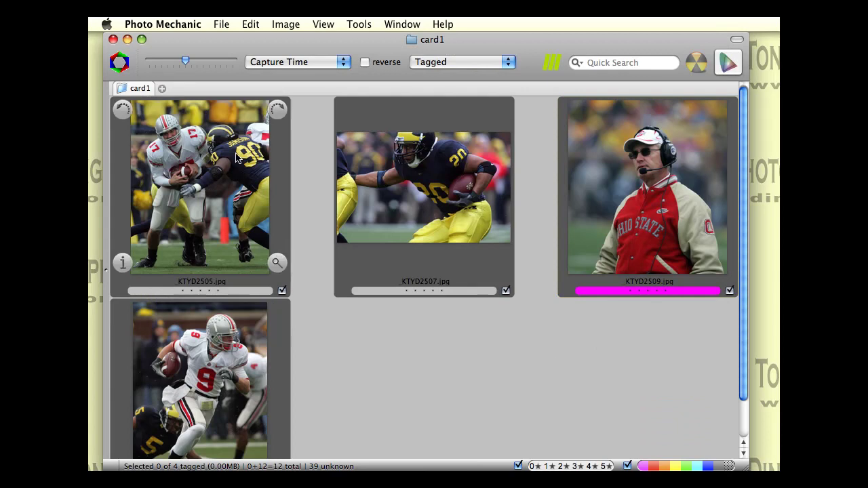